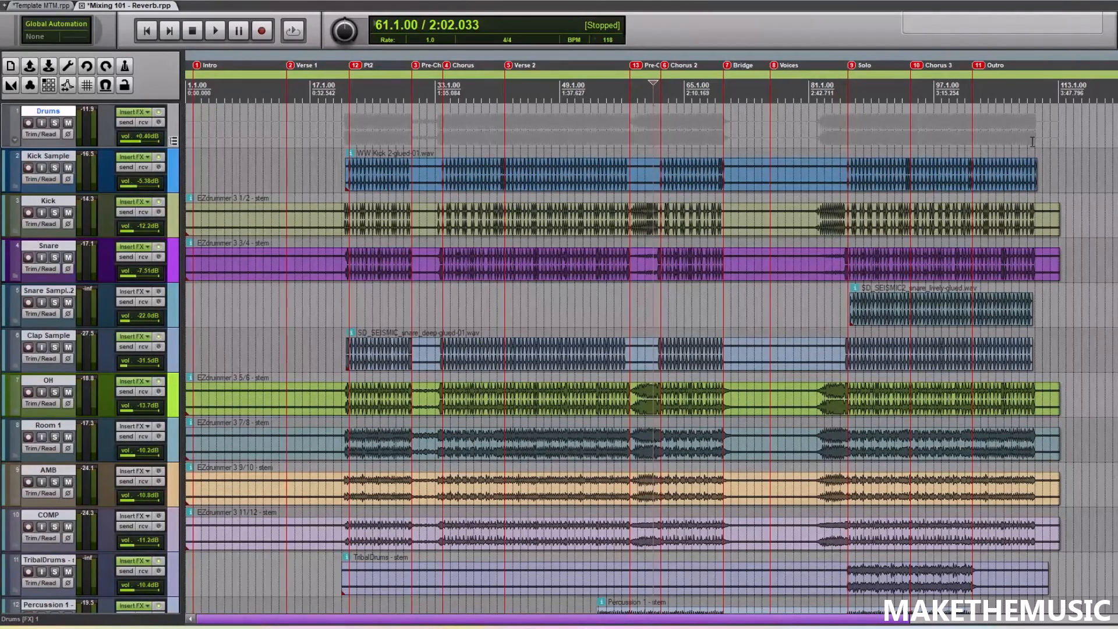
# Step: Play the full mix from bar 61, just before Chorus 2, into the chorus, and stop playback
pyautogui.scroll(4, 991, 249)
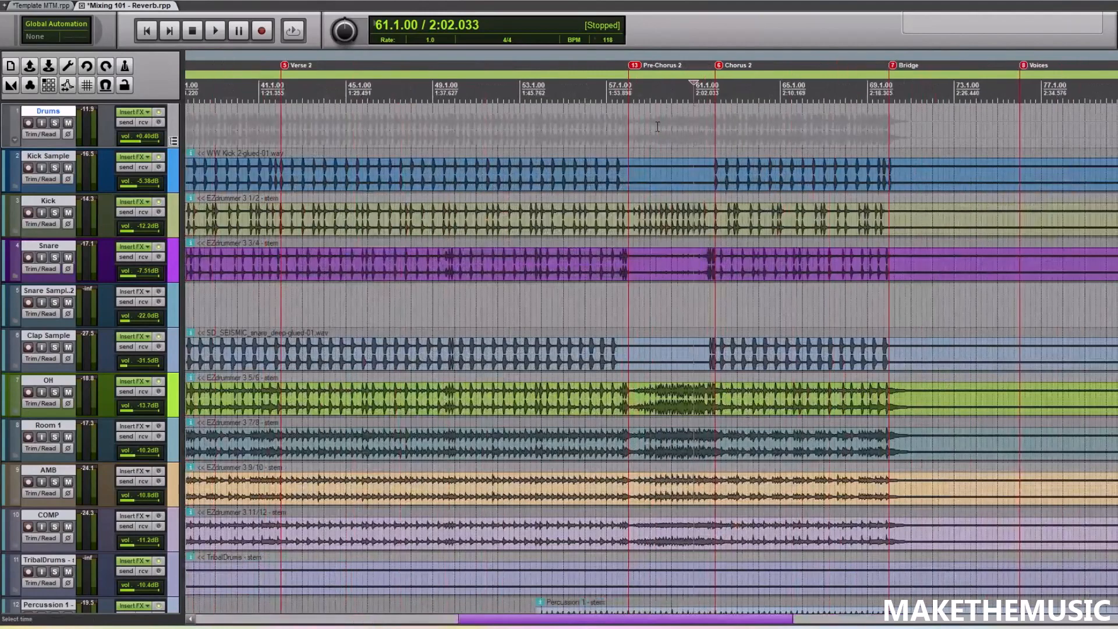
pyautogui.click(675, 129)
pyautogui.scroll(-1, 693, 125)
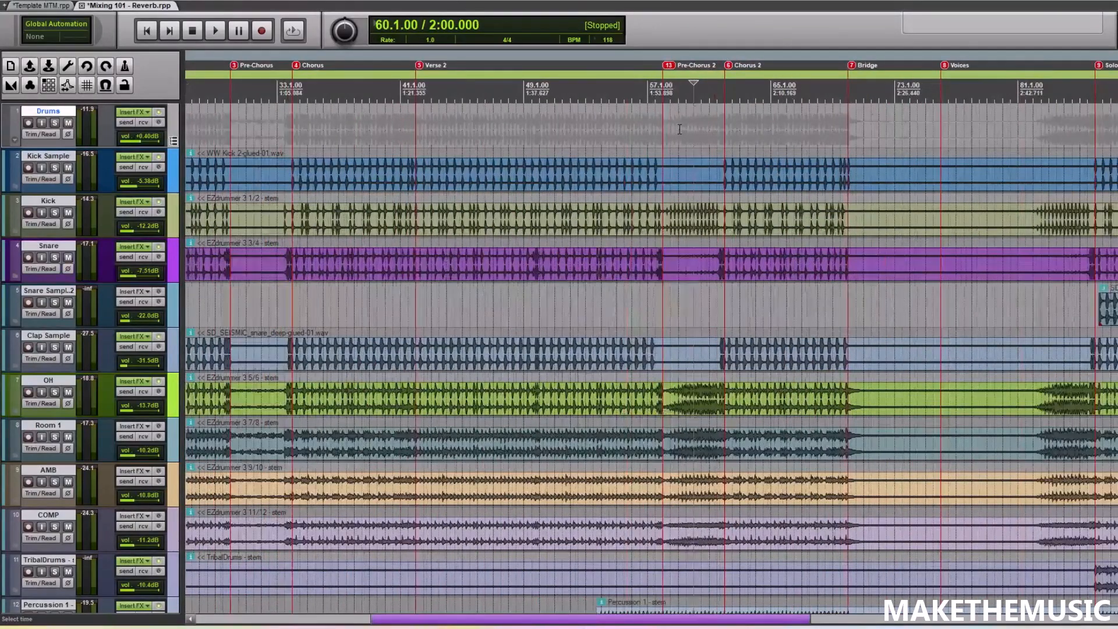
pyautogui.click(712, 120)
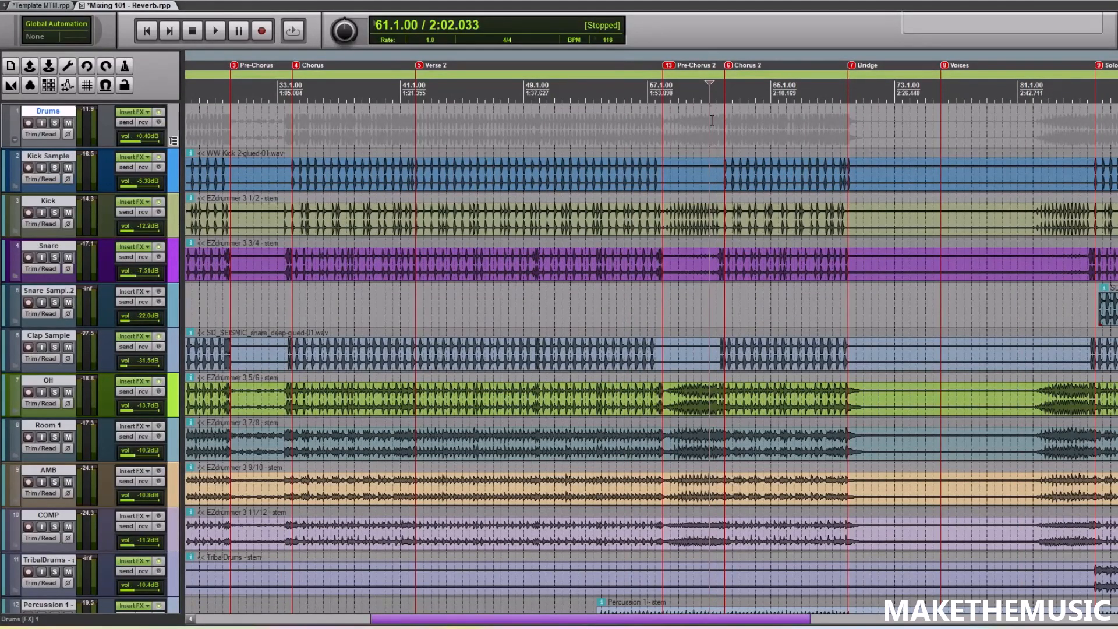
pyautogui.scroll(1, 676, 126)
pyautogui.press('space')
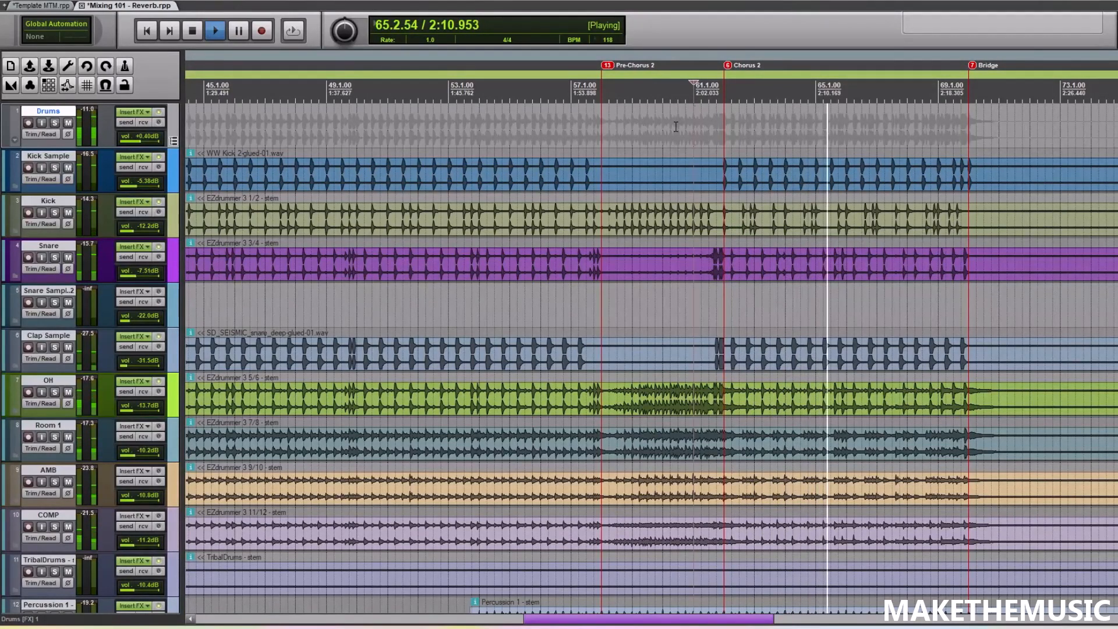
pyautogui.press('space')
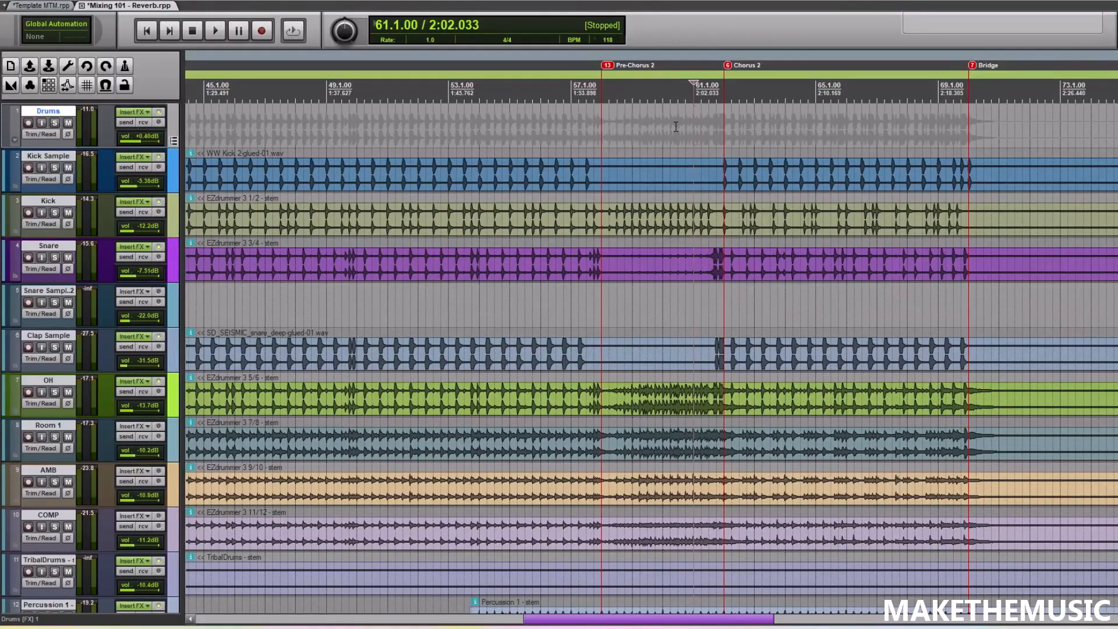
# Step: Go down to the vocal tracks and reduce the height of the Lead Vocal track
pyautogui.scroll(-3, 676, 126)
pyautogui.scroll(-10, 676, 349)
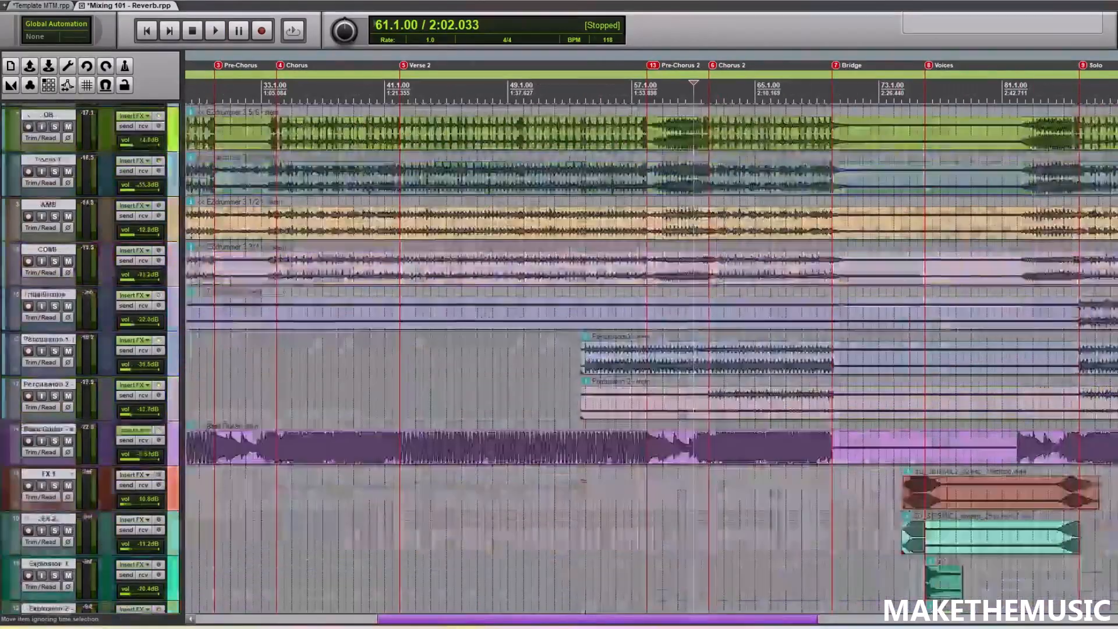
pyautogui.scroll(-8, 677, 350)
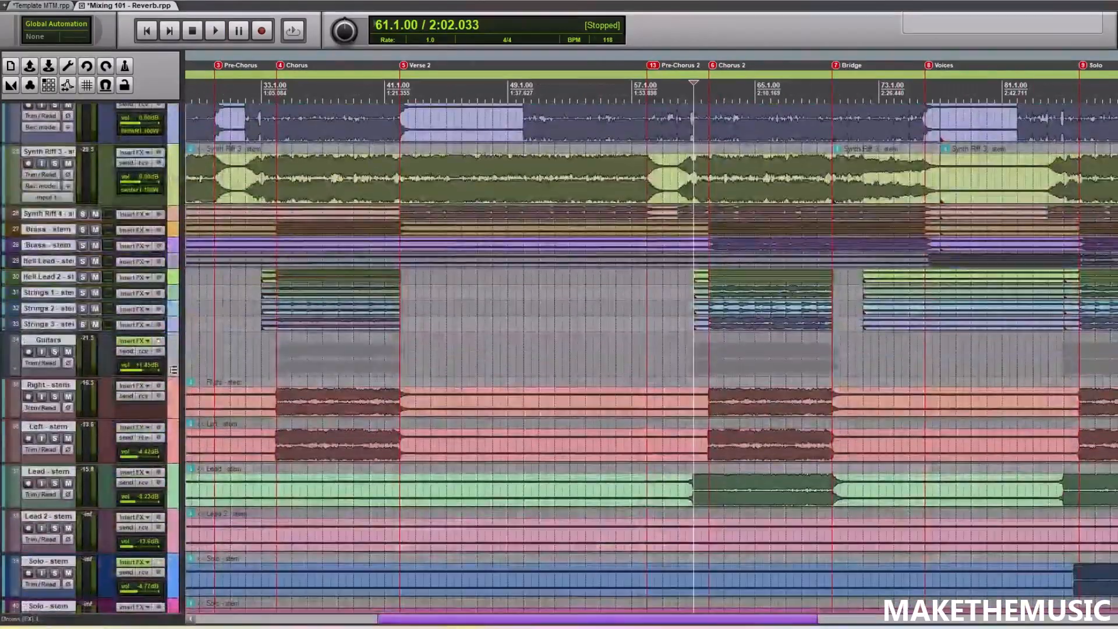
pyautogui.scroll(-6, 1031, 488)
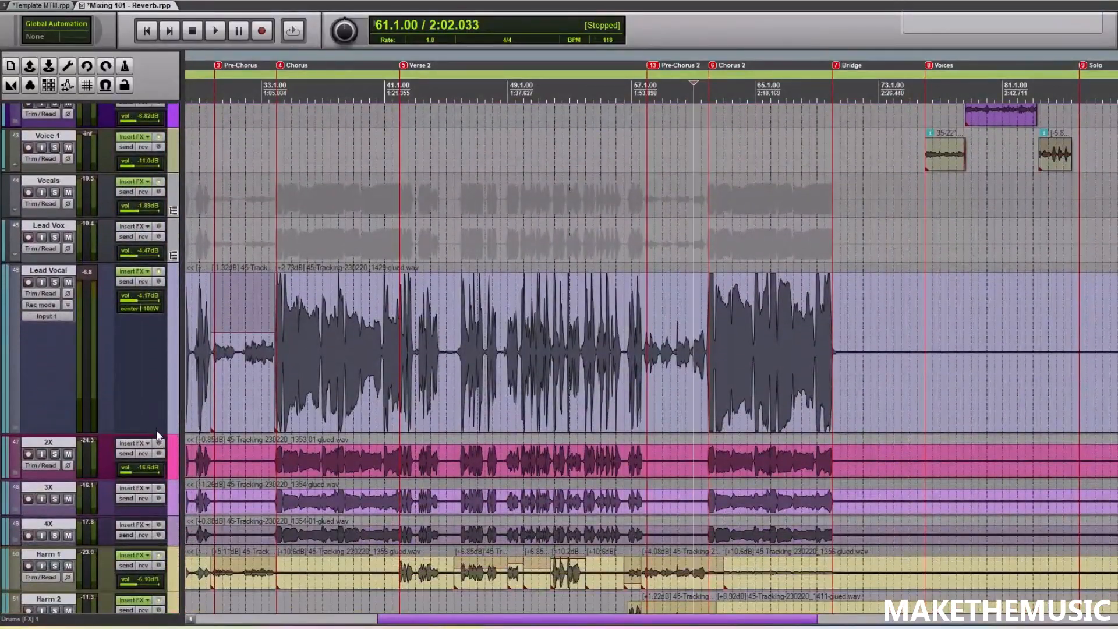
pyautogui.moveTo(156, 433); pyautogui.dragTo(144, 311)
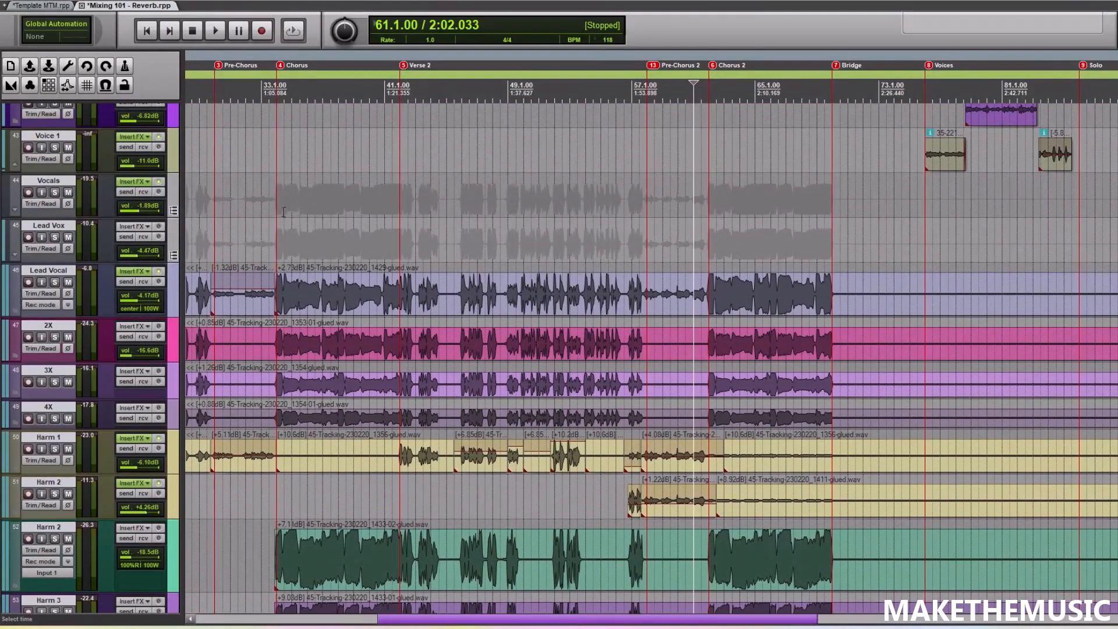
# Step: Place the edit cursor at 13.4.00, just before the lead vocal enters at Verse 1
pyautogui.click(278, 199)
pyautogui.scroll(-3, 278, 201)
pyautogui.click(268, 227)
pyautogui.scroll(1, 268, 227)
pyautogui.scroll(3, 451, 237)
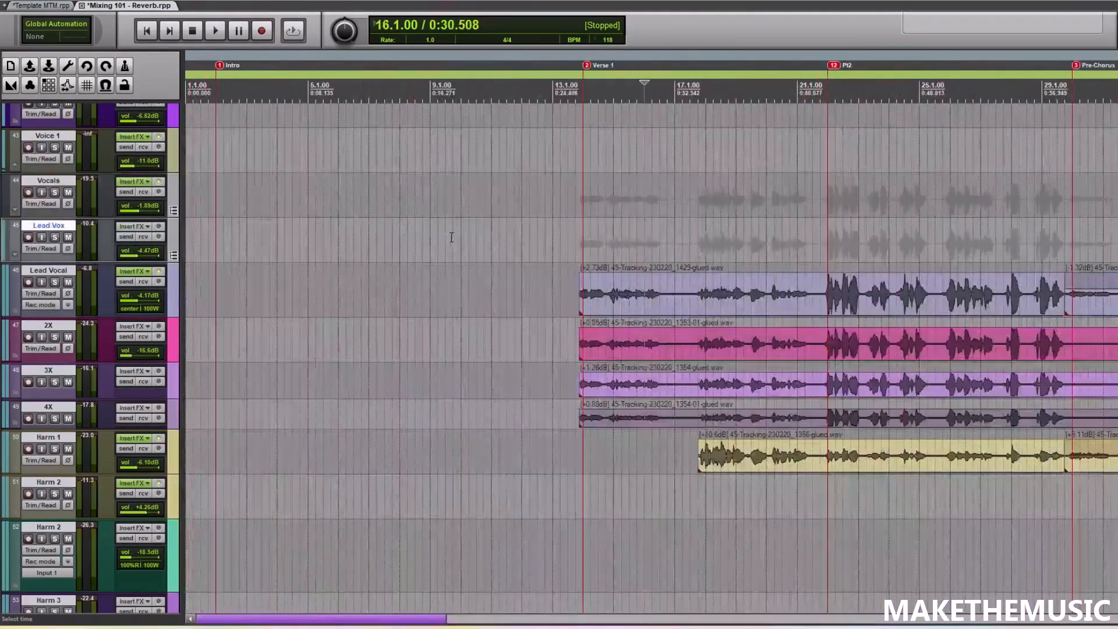
pyautogui.click(575, 231)
pyautogui.scroll(2, 598, 230)
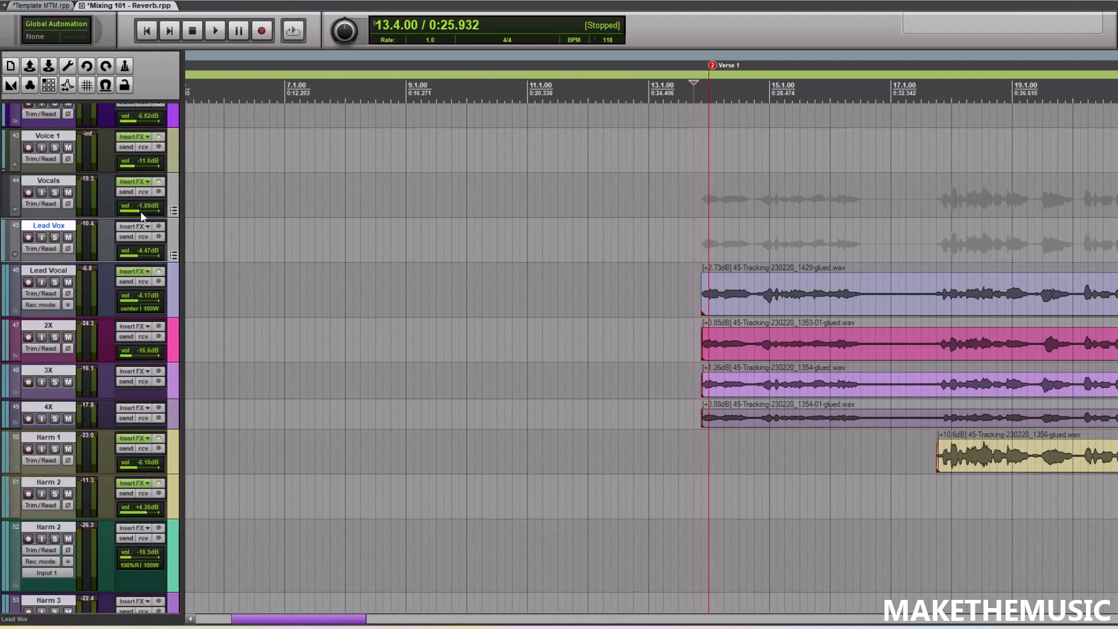
# Step: Solo the Lead Vocal track by itself, leaving the Lead Vox folder unsoloed
pyautogui.click(54, 237)
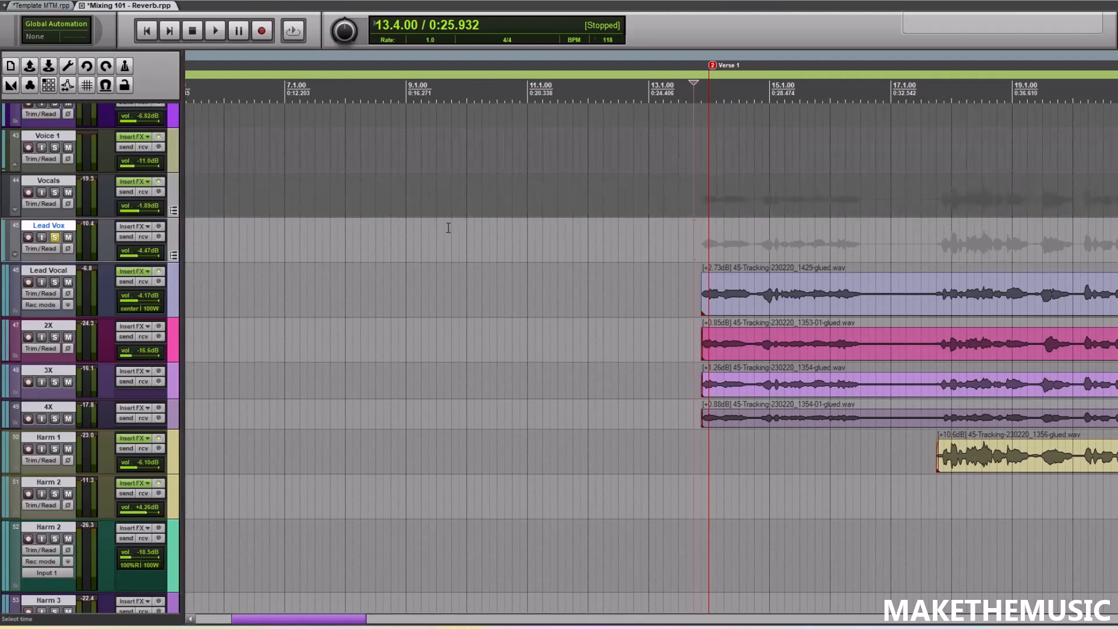
pyautogui.scroll(4, 448, 228)
pyautogui.scroll(-2, 123, 239)
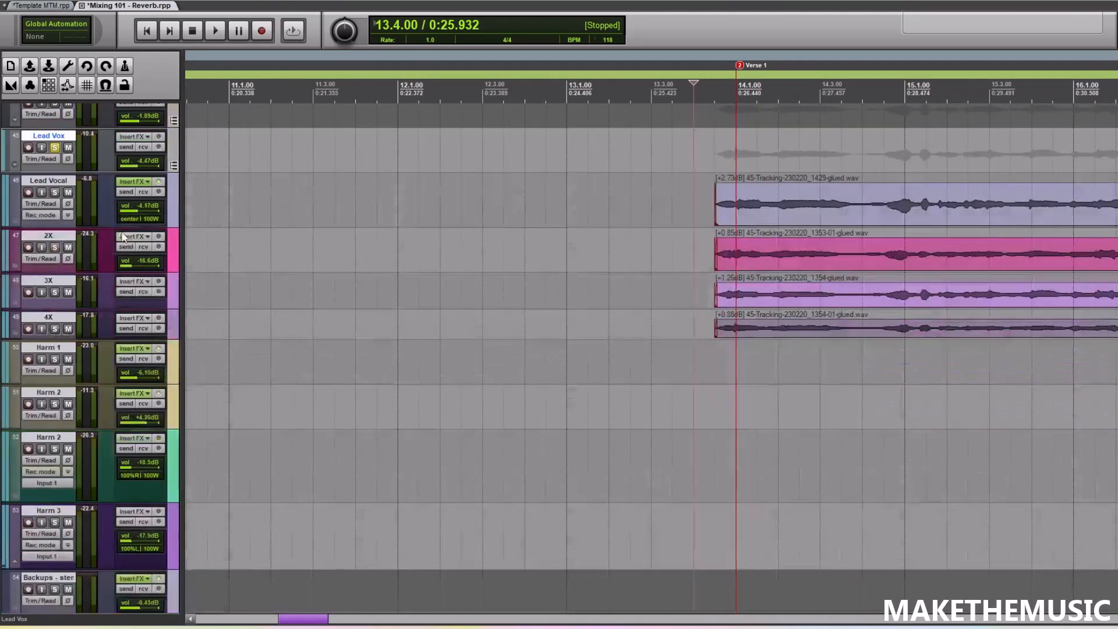
pyautogui.click(55, 148)
pyautogui.click(54, 192)
pyautogui.scroll(2, 54, 192)
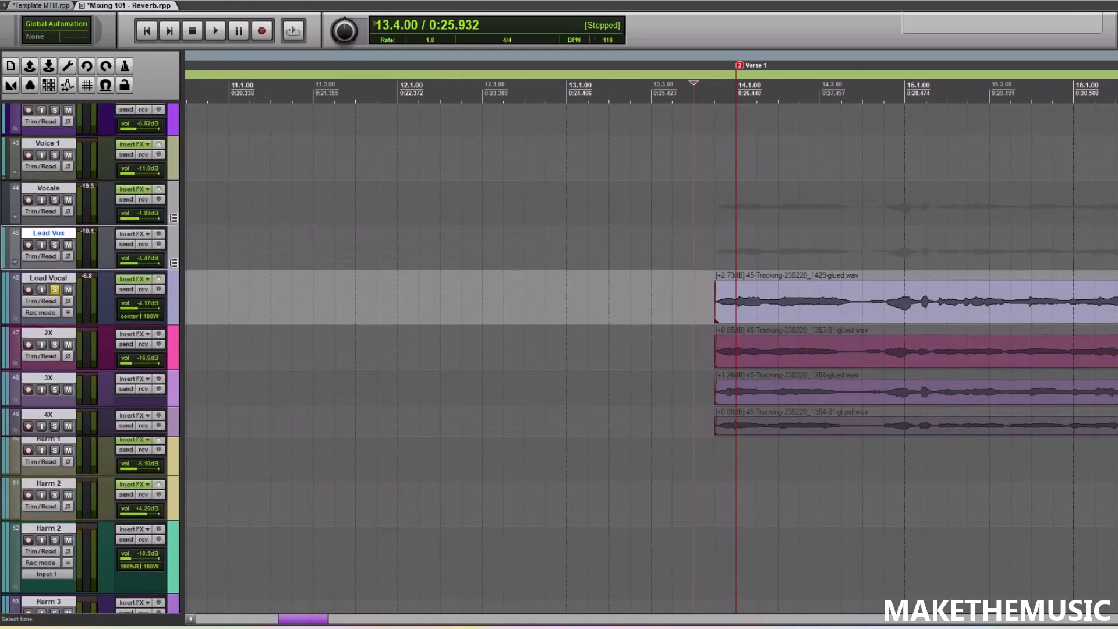
# Step: Bypass ValhallaSupermassive in the Vocals folder's effects chain and close the chain
pyautogui.click(132, 188)
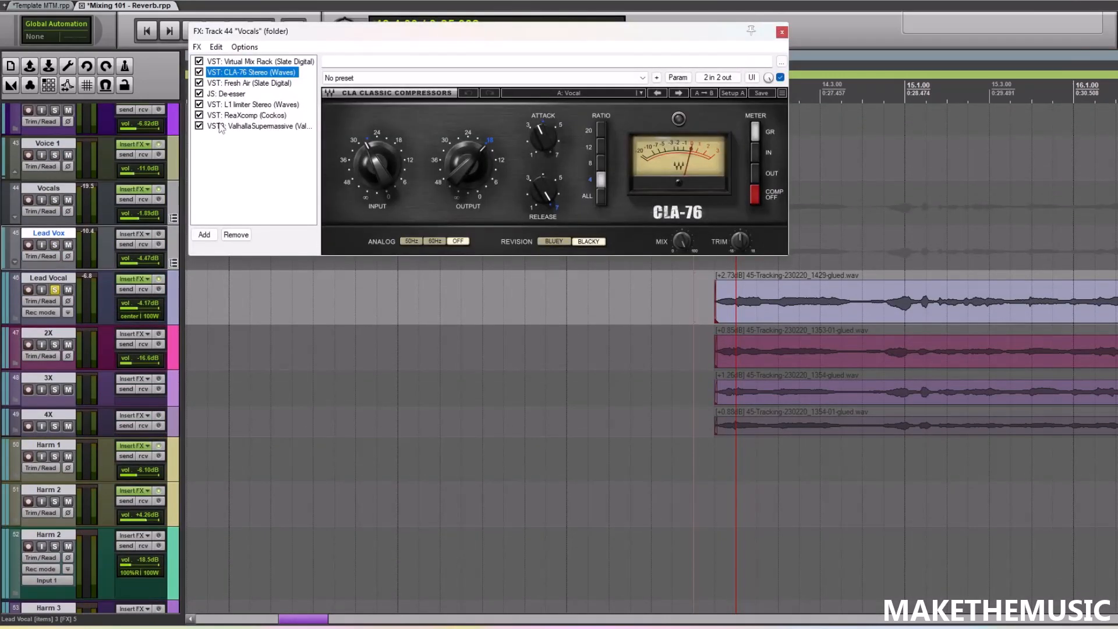
pyautogui.click(199, 126)
pyautogui.click(782, 32)
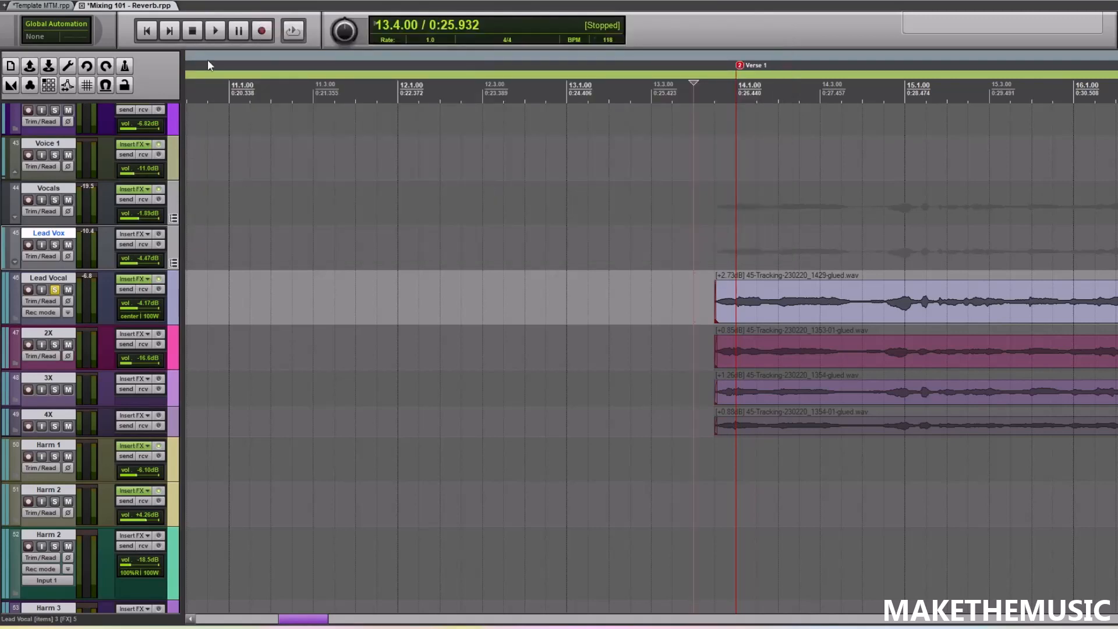
# Step: Review the effects chain on the Lead Vocal track, including Virtual Mix Rack, and close it
pyautogui.press('f')
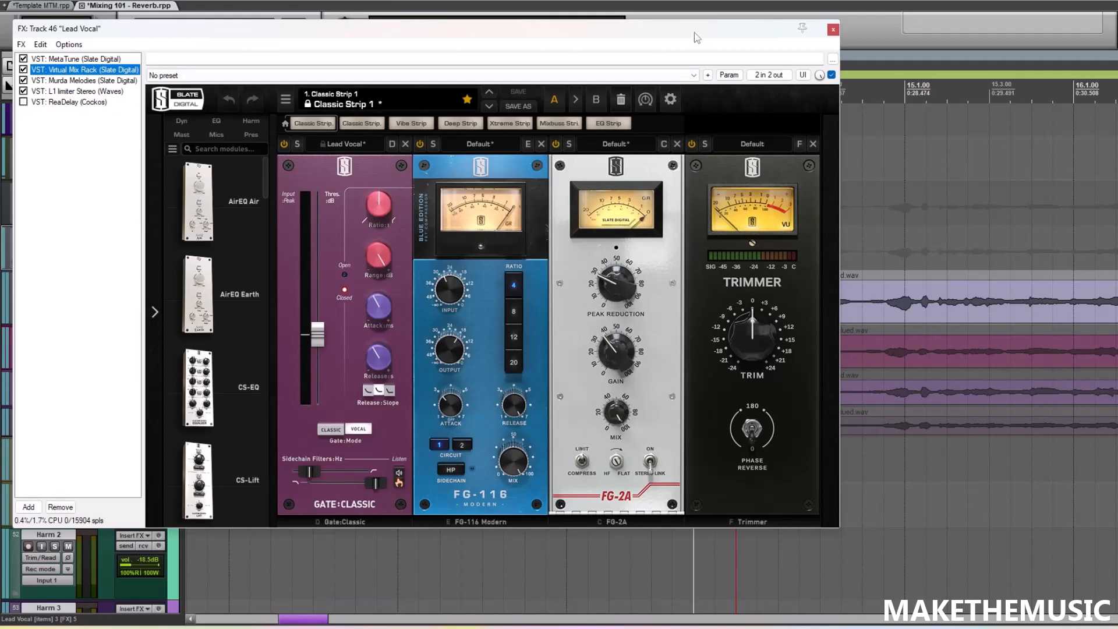
pyautogui.moveTo(696, 37); pyautogui.dragTo(571, 58)
pyautogui.scroll(-3, 825, 154)
pyautogui.moveTo(648, 54); pyautogui.dragTo(786, 54)
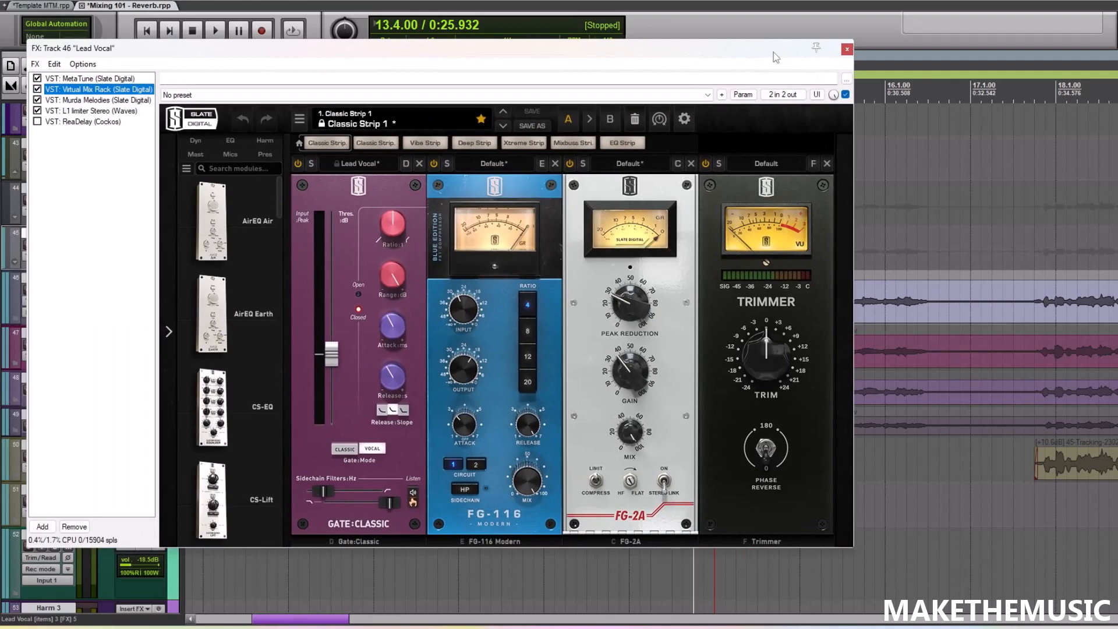
pyautogui.moveTo(773, 51); pyautogui.dragTo(743, 80)
pyautogui.click(781, 78)
# Step: Play the soloed Lead Vocal from 13.4.00 through the start of Verse 1 without reverb, and stop playback
pyautogui.press('space')
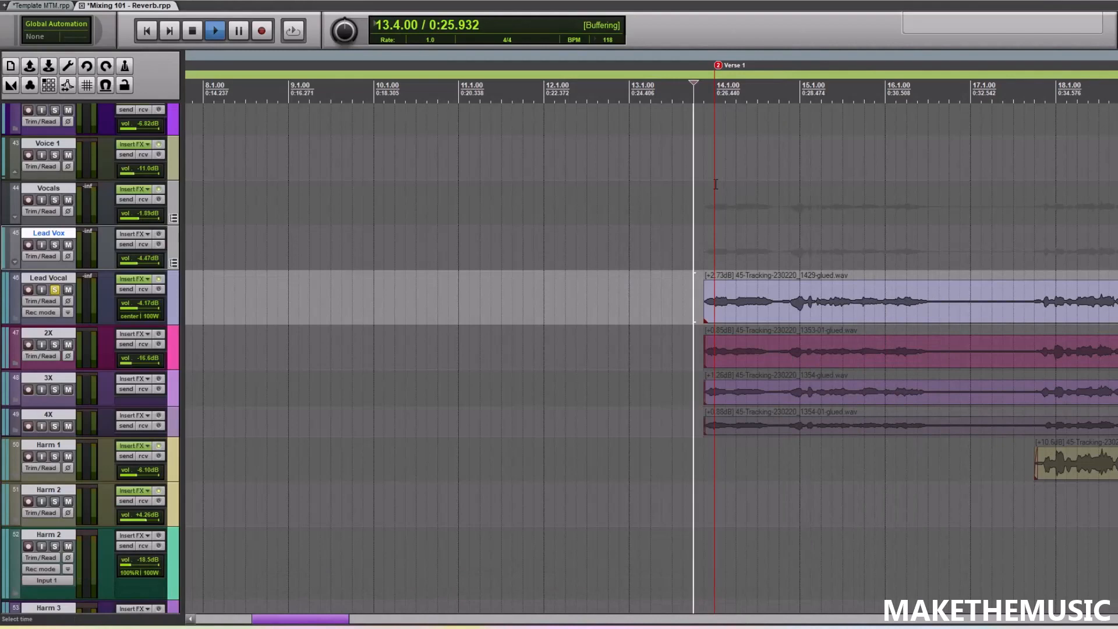
pyautogui.scroll(-3, 716, 184)
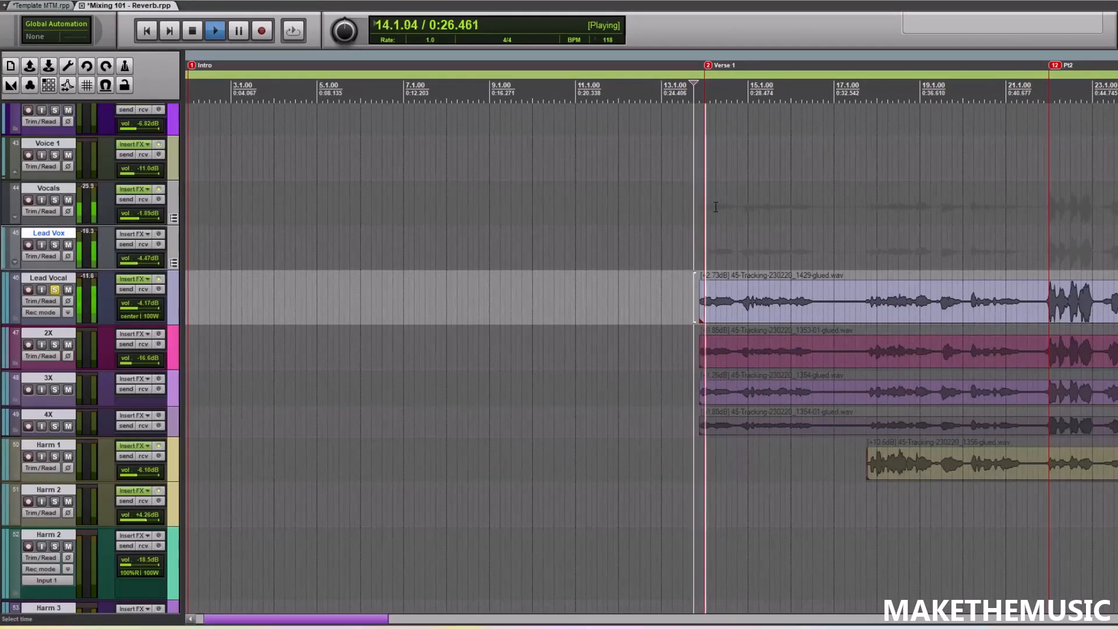
pyautogui.scroll(-3, 716, 207)
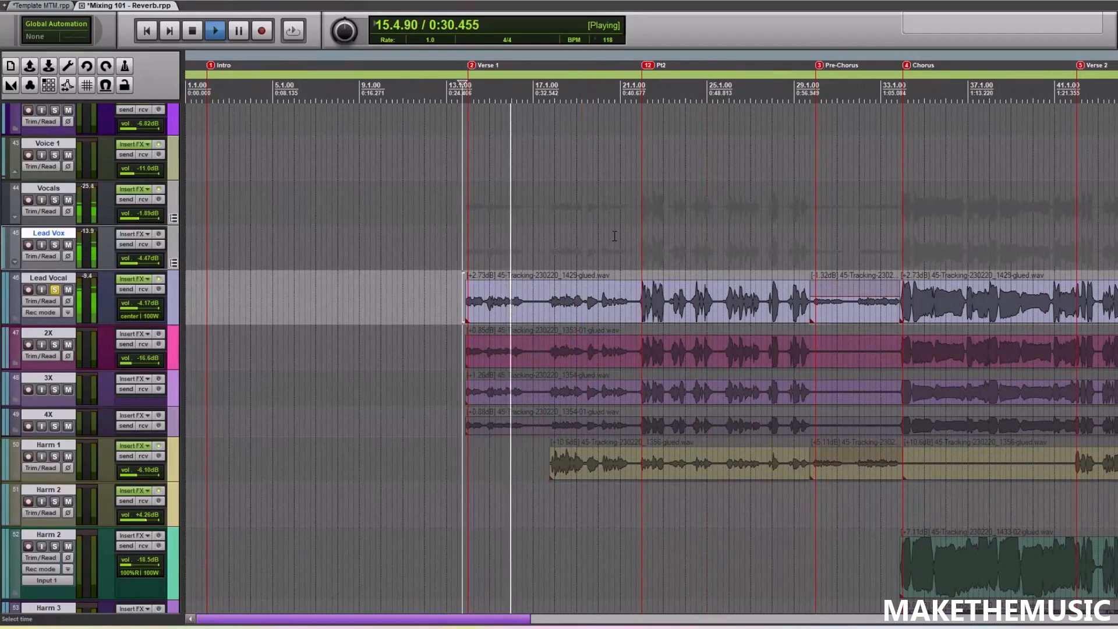
pyautogui.press('space')
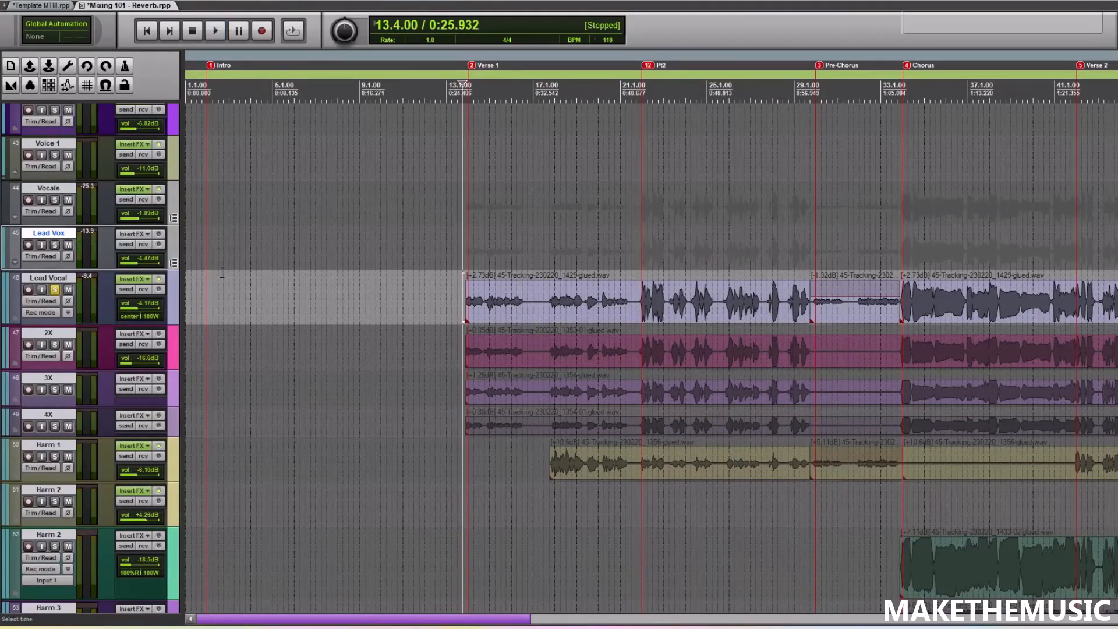
# Step: Add the ValhallaSupermassive VST3 reverb to the Lead Vocal track's effects chain, keeping only its own window open
pyautogui.click(133, 279)
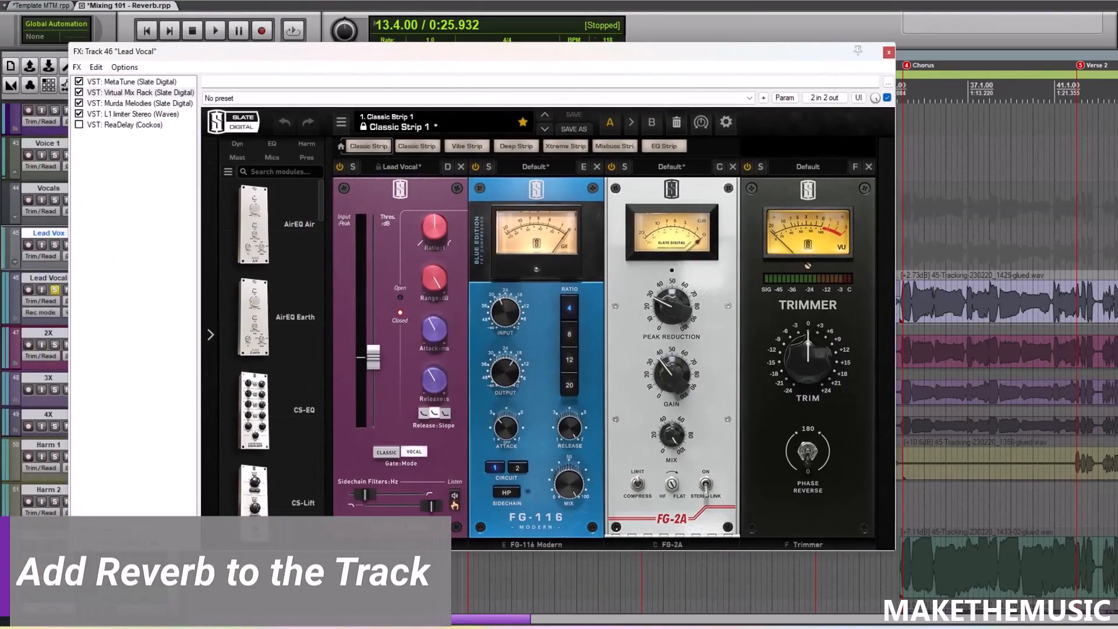
pyautogui.click(99, 530)
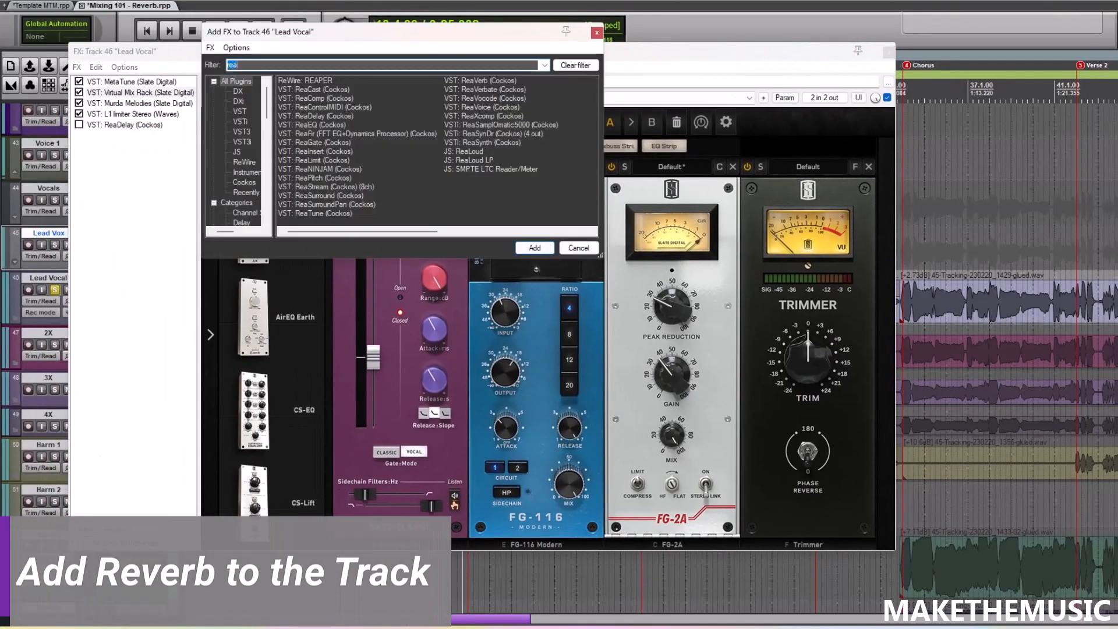
pyautogui.write('va')
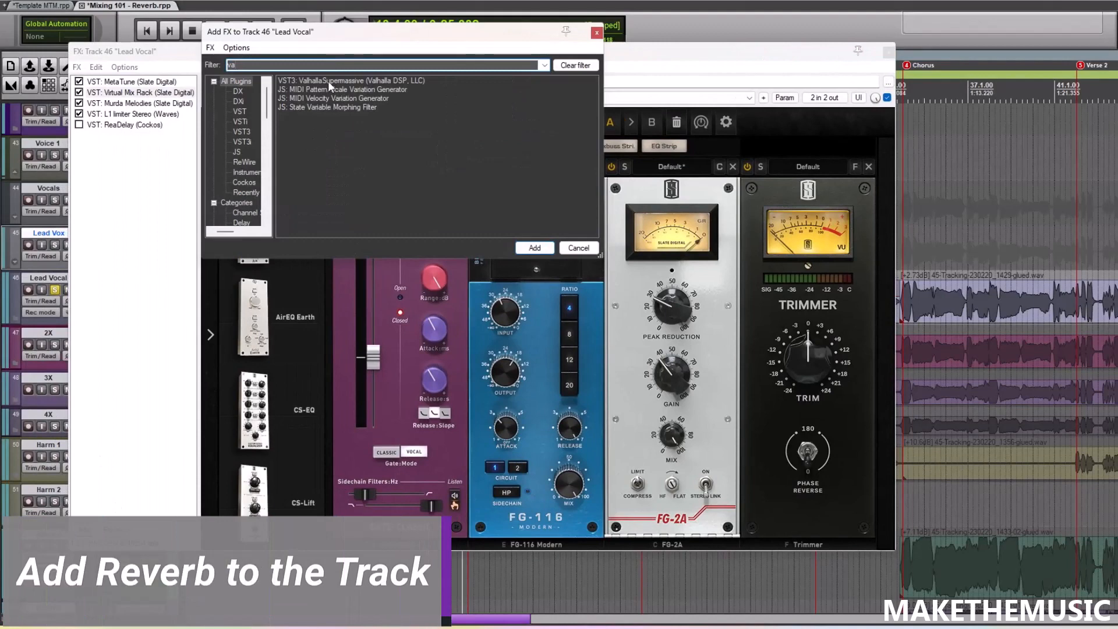
pyautogui.doubleClick(327, 81)
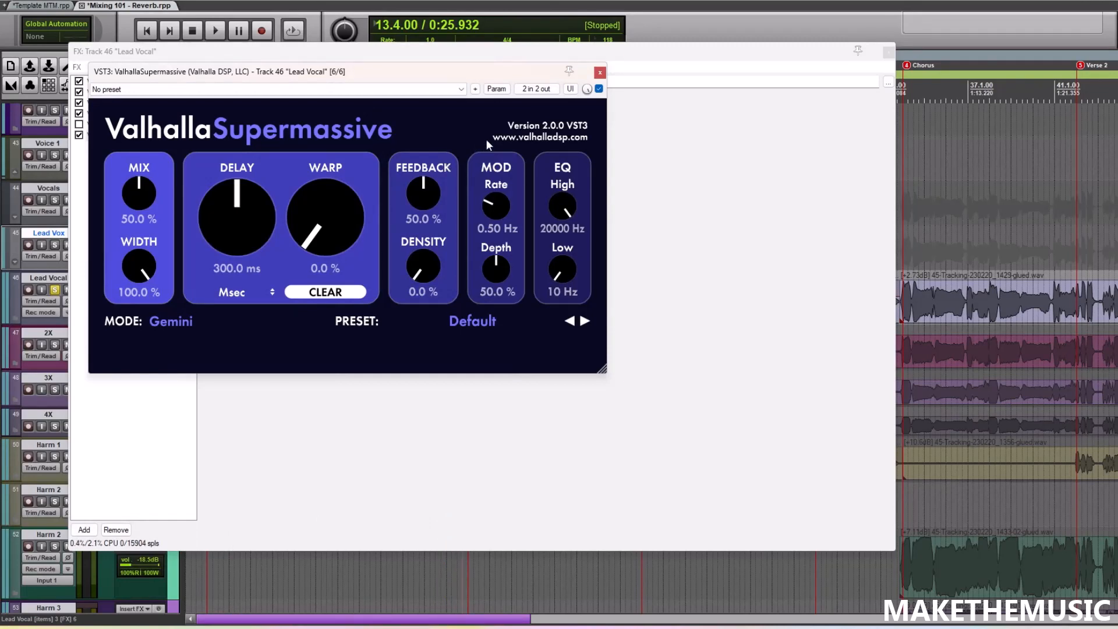
pyautogui.click(889, 52)
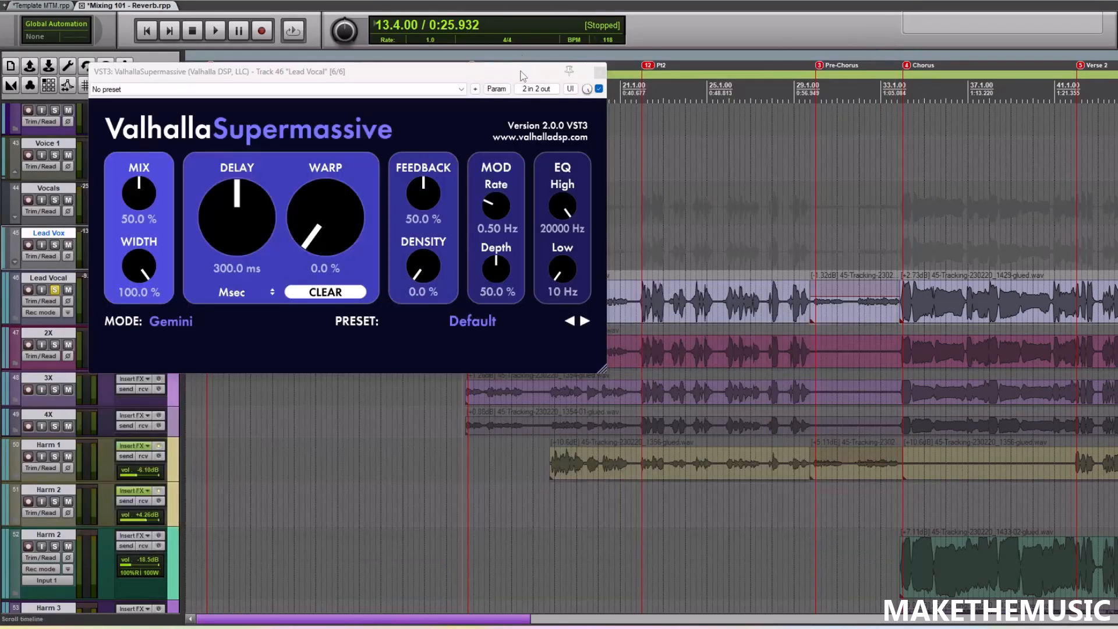
pyautogui.moveTo(524, 76)
pyautogui.mouseDown()
pyautogui.moveTo(495, 68)
pyautogui.moveTo(529, 72)
pyautogui.mouseUp()
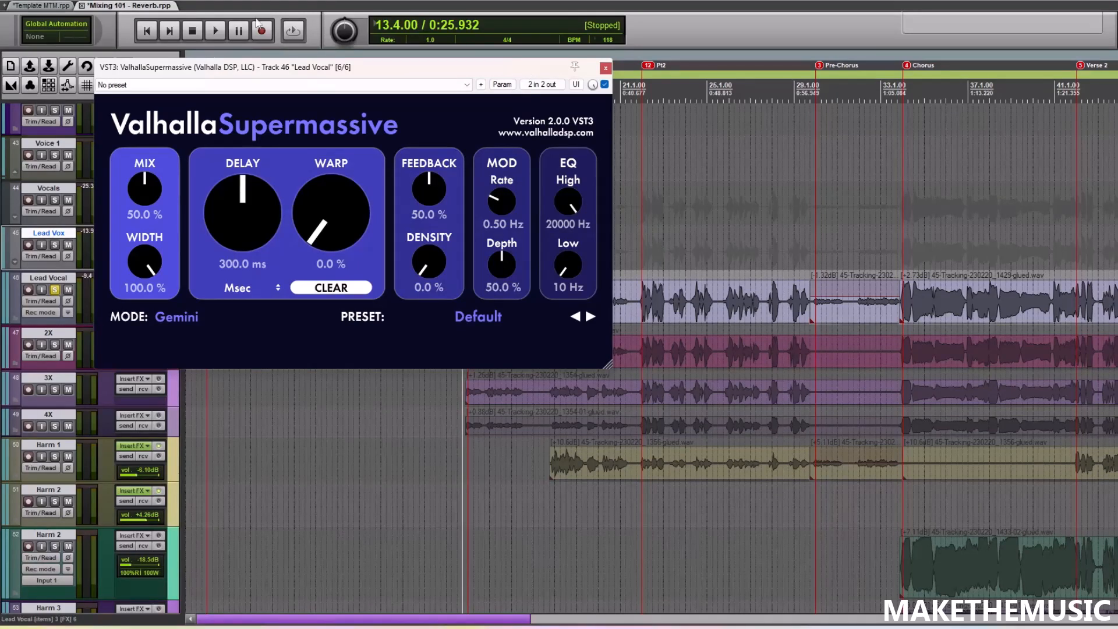
# Step: Load the Forward Reverb preset from the medium reverbs in ValhallaSupermassive
pyautogui.moveTo(564, 266); pyautogui.dragTo(522, 288)
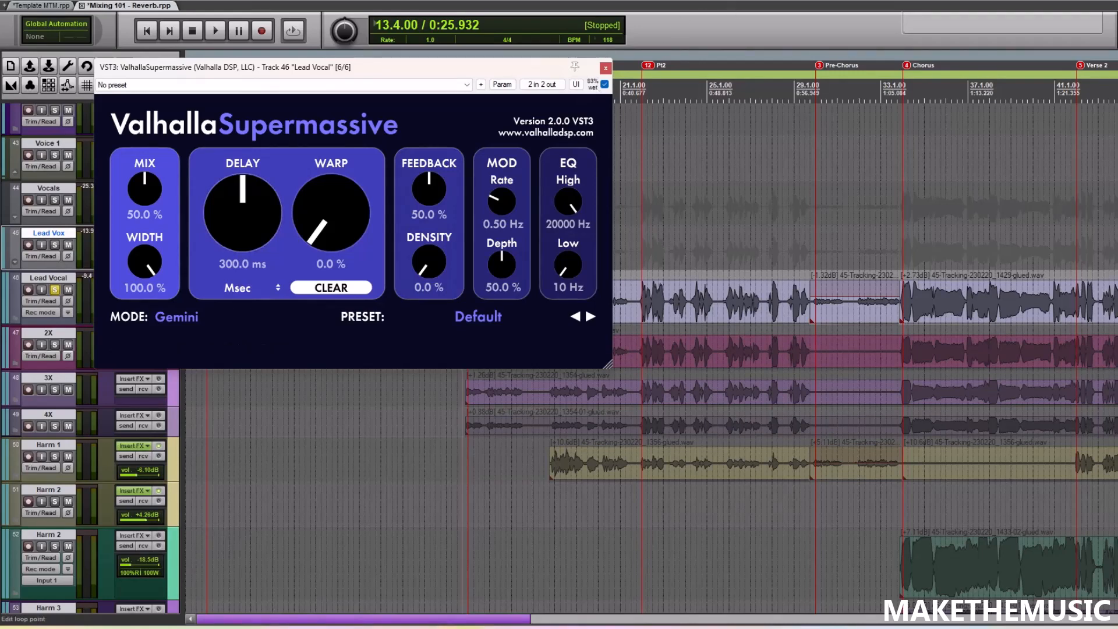
pyautogui.click(490, 317)
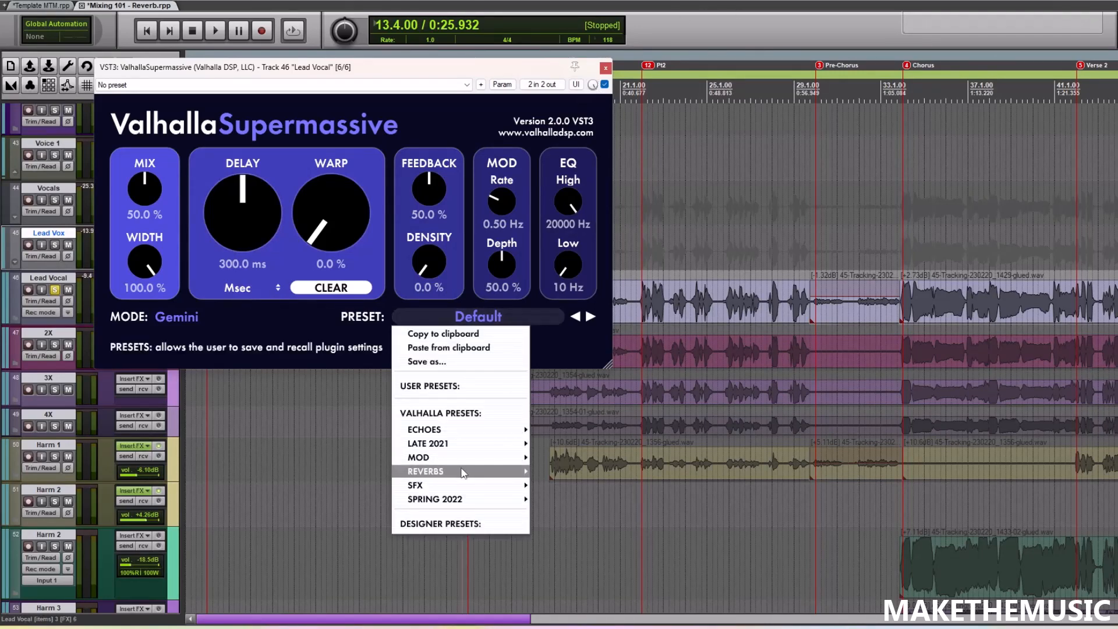
pyautogui.moveTo(463, 472)
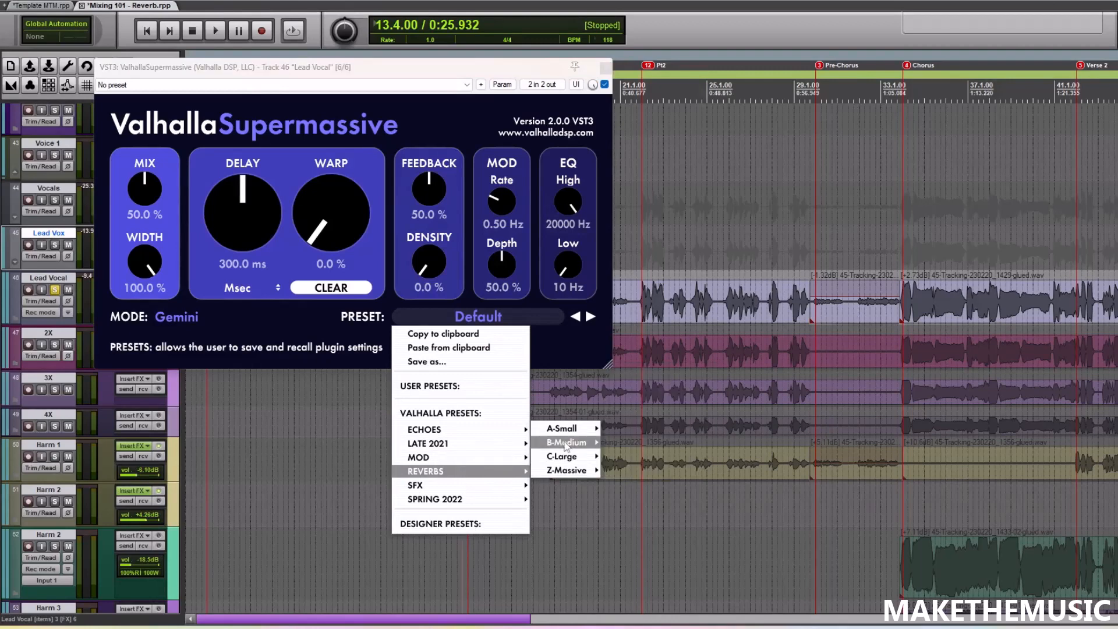
pyautogui.moveTo(574, 442)
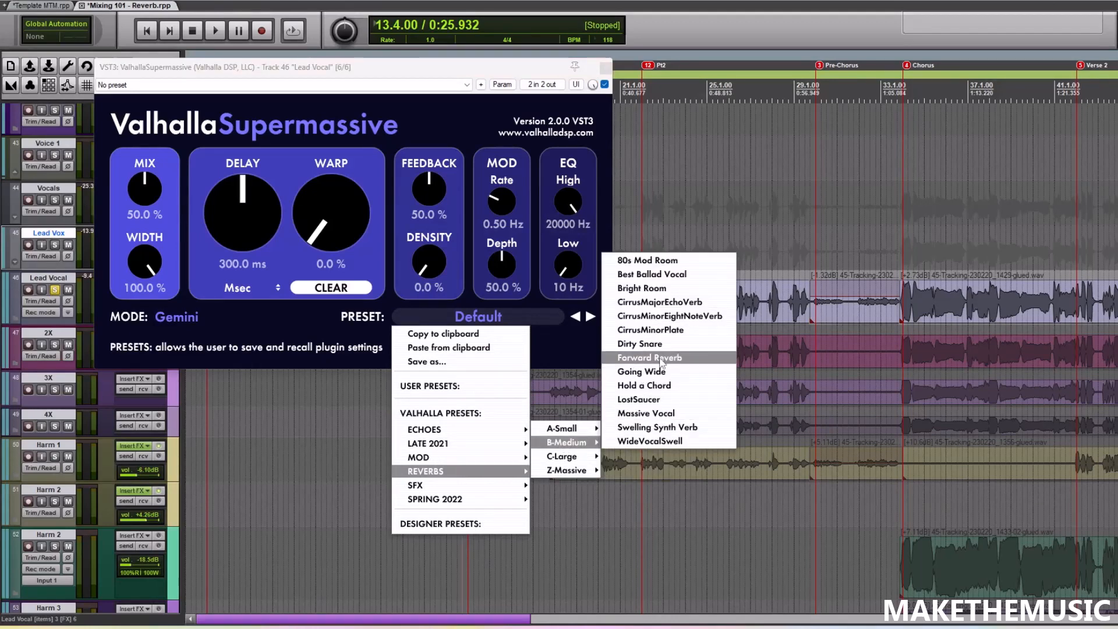
pyautogui.click(646, 357)
# Step: Move the reverb window clear of the track controls and audition the Lead Vocal with reverb from 13.4.00
pyautogui.moveTo(557, 71); pyautogui.dragTo(800, 107)
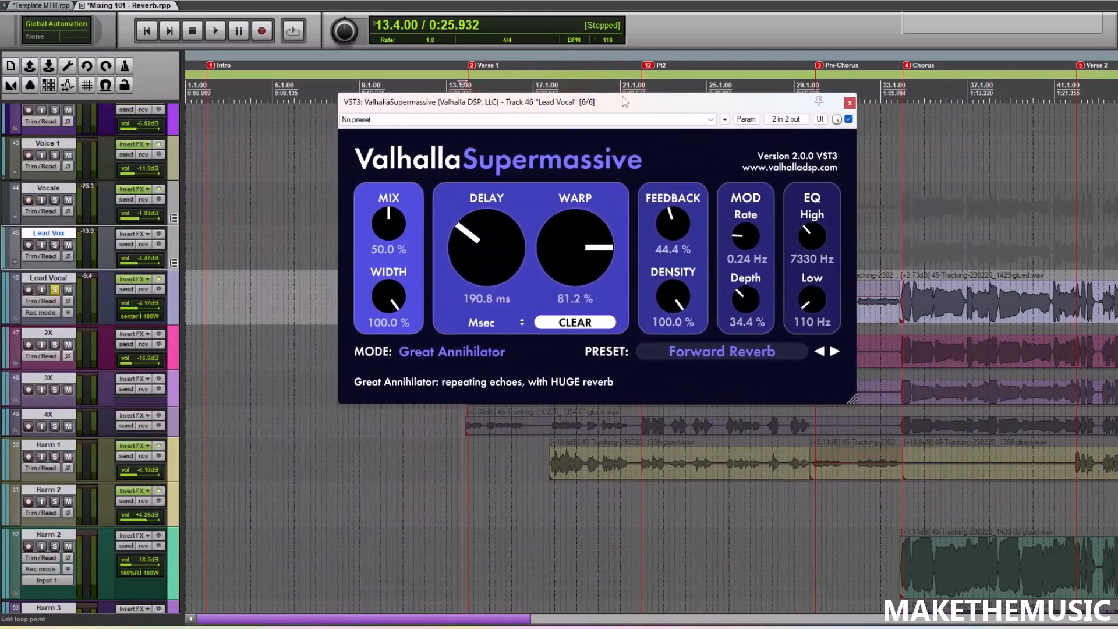
pyautogui.press('space')
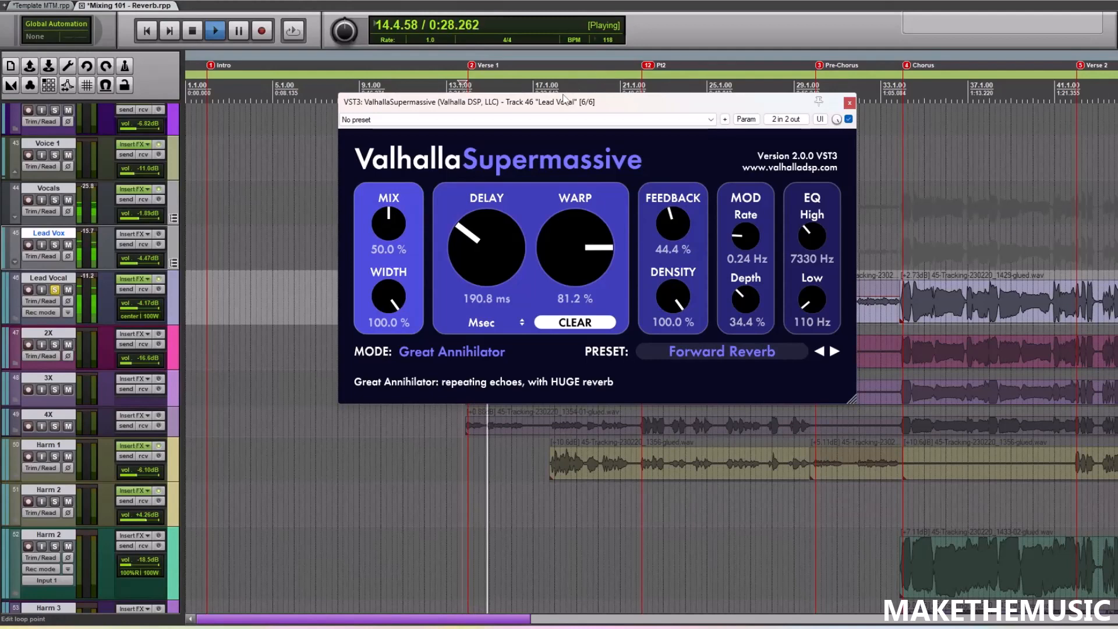
pyautogui.press('space')
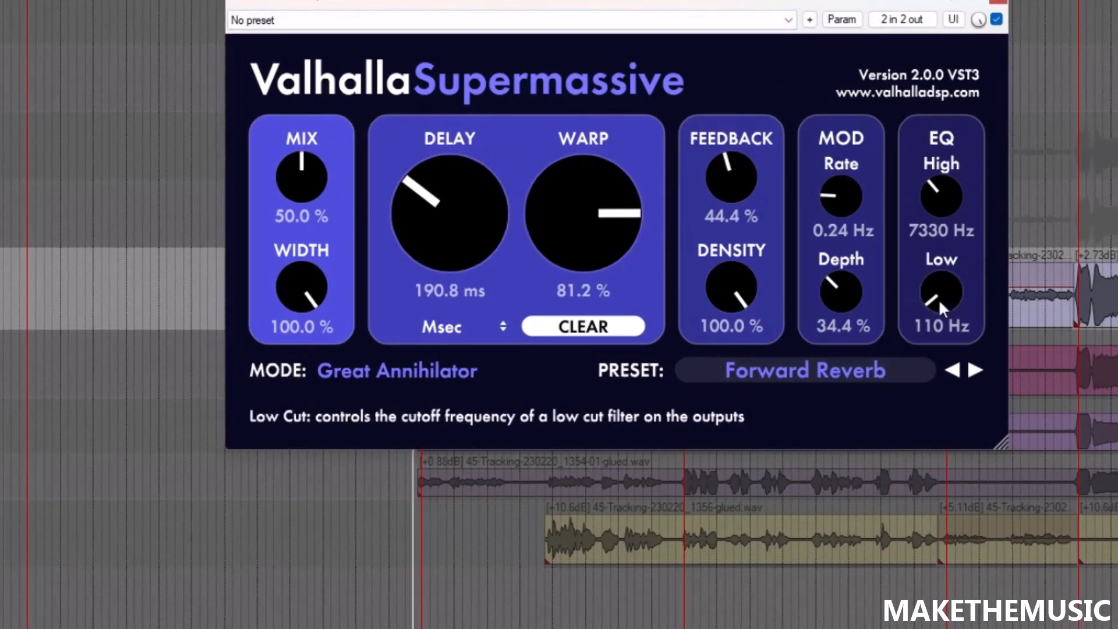
# Step: Set the reverb's EQ to a 580 Hz low cut and an 8520 Hz high cut
pyautogui.moveTo(939, 298); pyautogui.dragTo(878, 240)
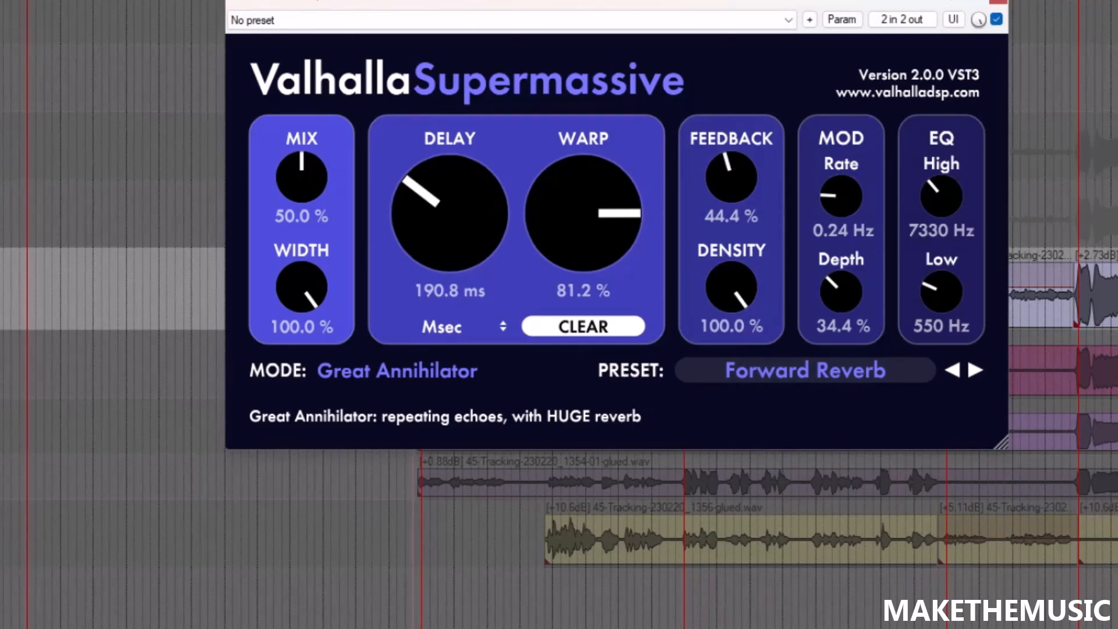
pyautogui.moveTo(668, 1); pyautogui.dragTo(609, 2)
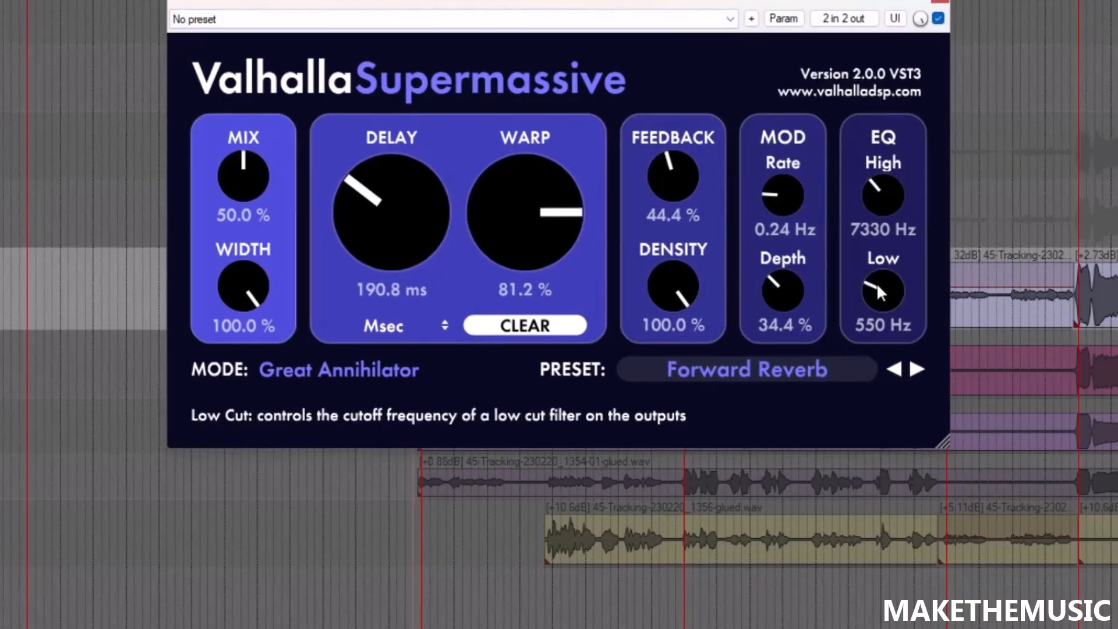
pyautogui.moveTo(876, 282); pyautogui.dragTo(868, 286)
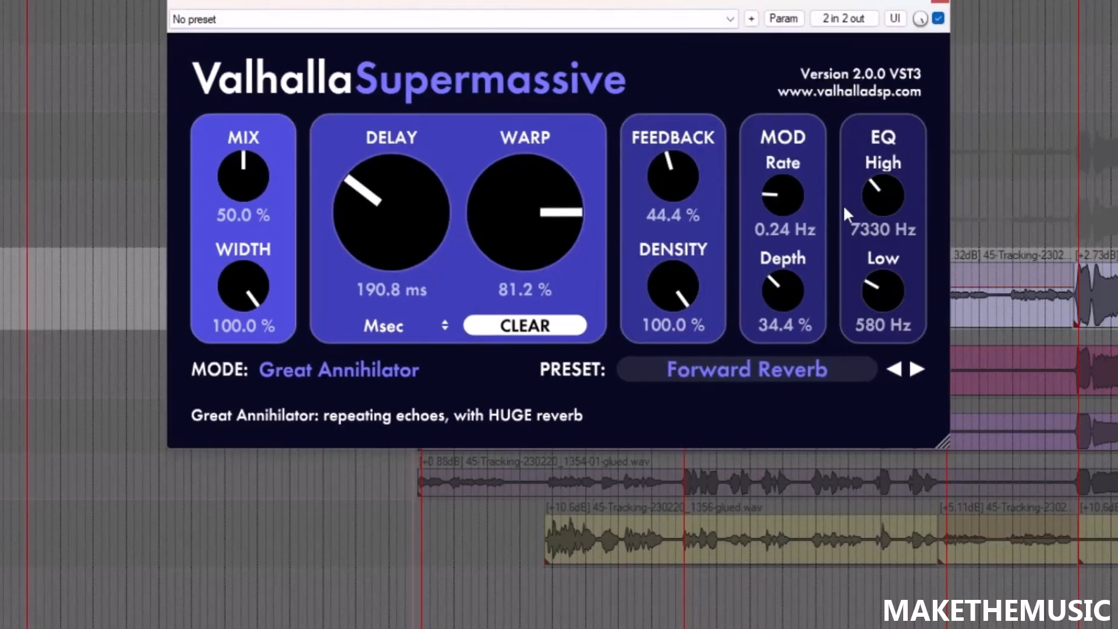
pyautogui.moveTo(876, 187); pyautogui.dragTo(866, 187)
pyautogui.moveTo(867, 184); pyautogui.dragTo(863, 161)
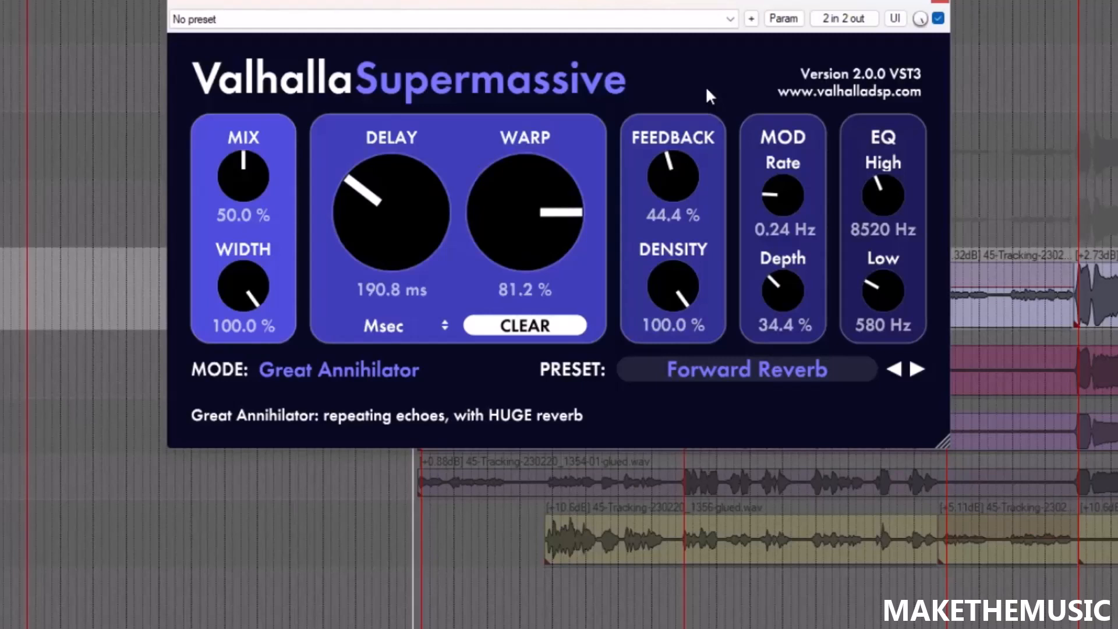
# Step: Shorten the reverb's delay to 94.8 ms and reduce density to 88.0 % and feedback to 27.6 %
pyautogui.moveTo(629, 5); pyautogui.dragTo(567, 0)
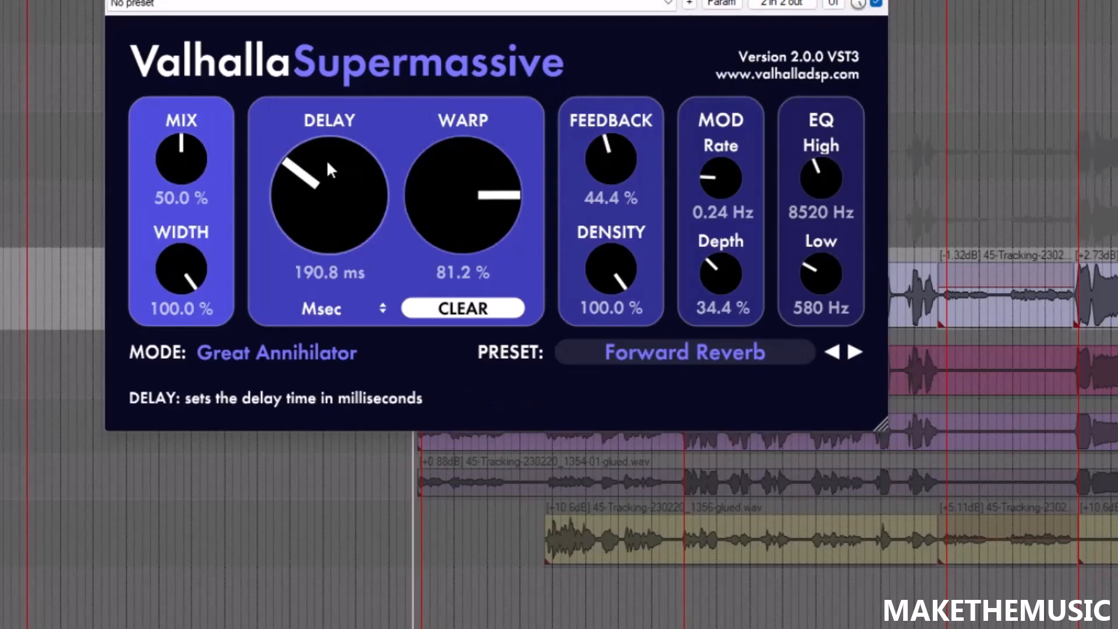
pyautogui.moveTo(322, 162); pyautogui.dragTo(268, 204)
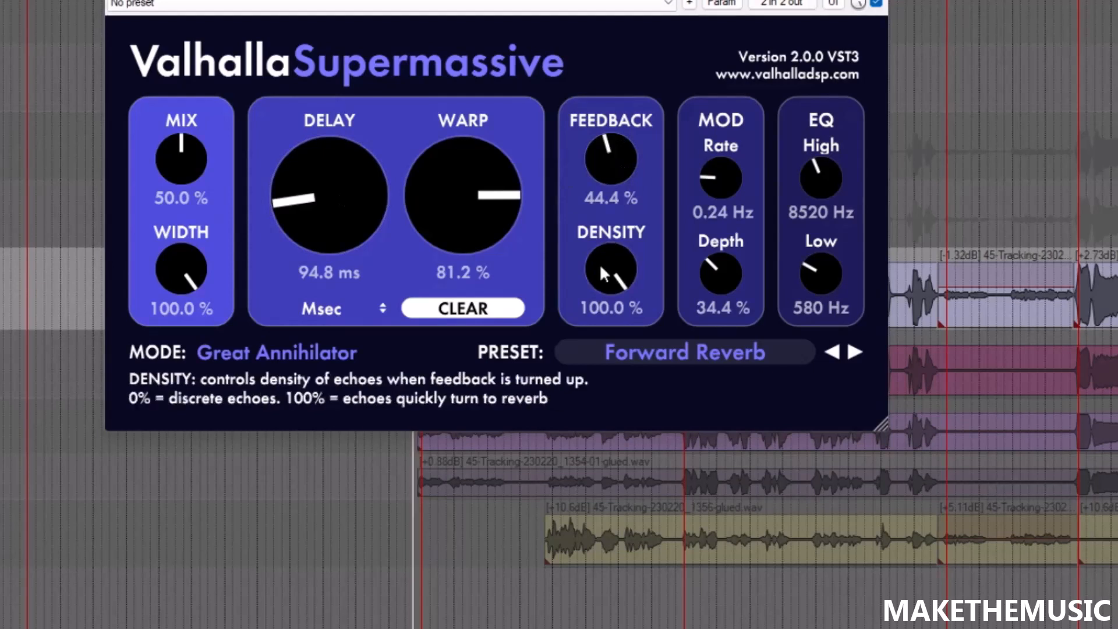
pyautogui.moveTo(600, 264); pyautogui.dragTo(591, 291)
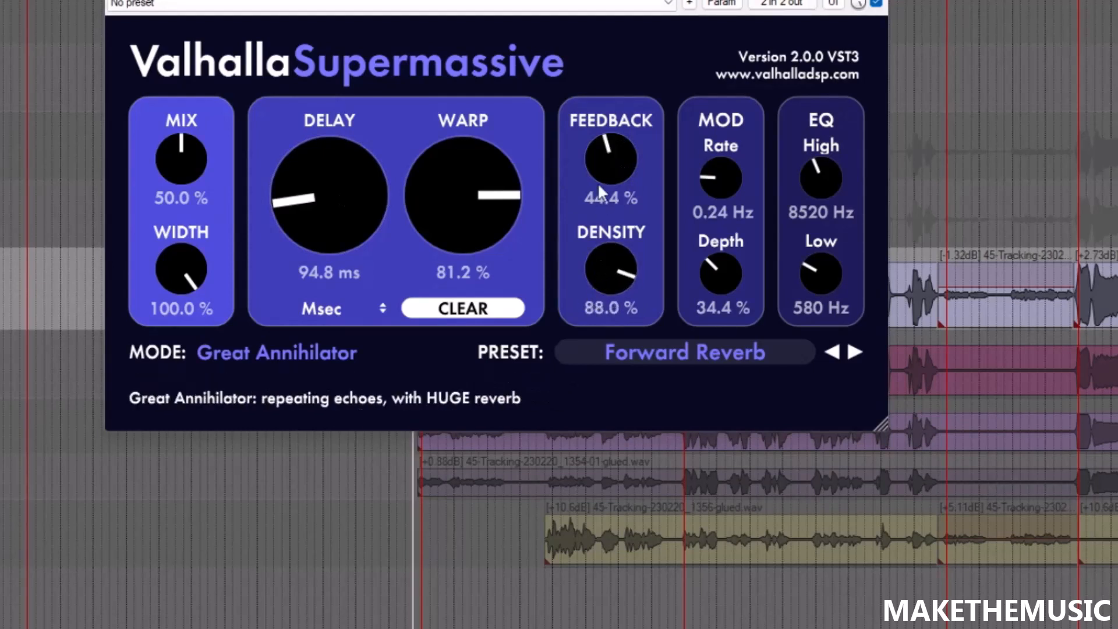
pyautogui.moveTo(594, 164); pyautogui.dragTo(582, 199)
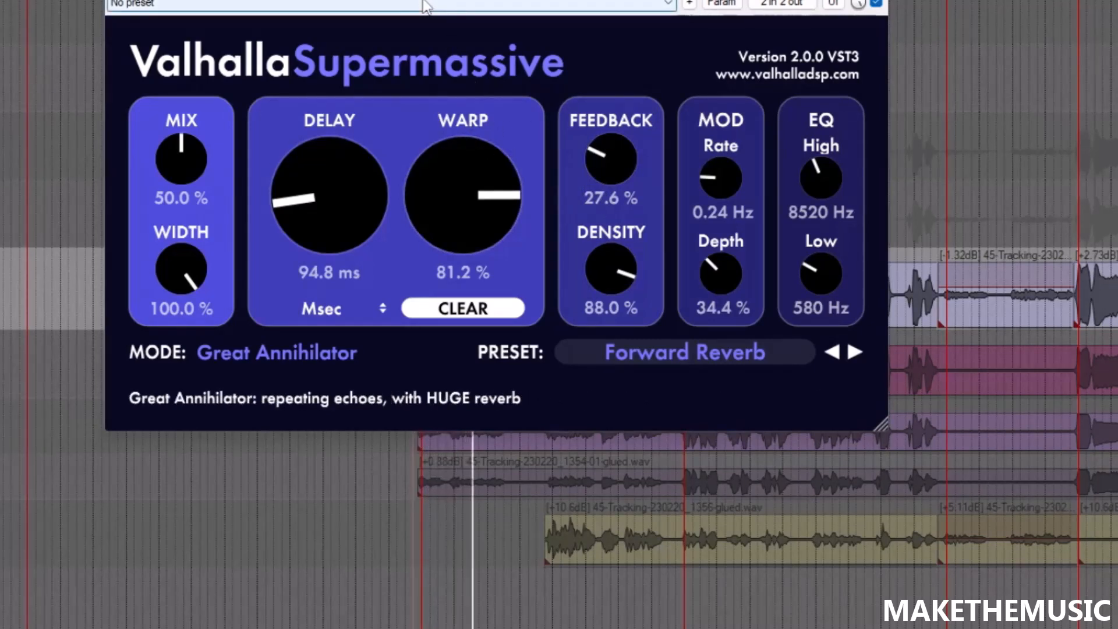
# Step: Audition the adjusted reverb on the soloed Lead Vocal, and again in the full mix with the solo cleared
pyautogui.press('space')
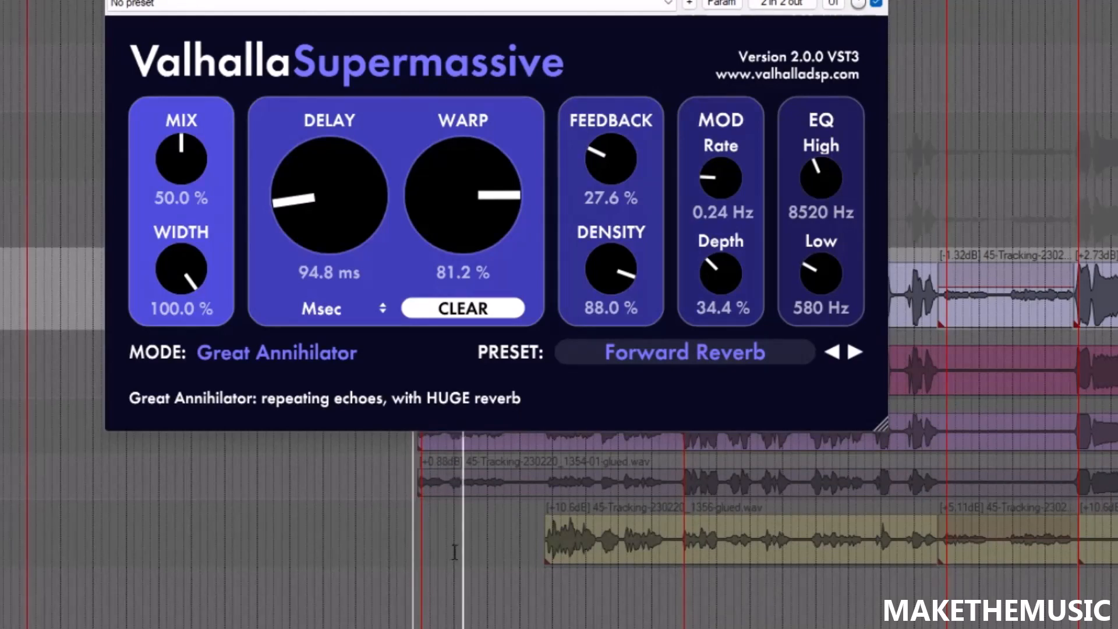
pyautogui.press('space')
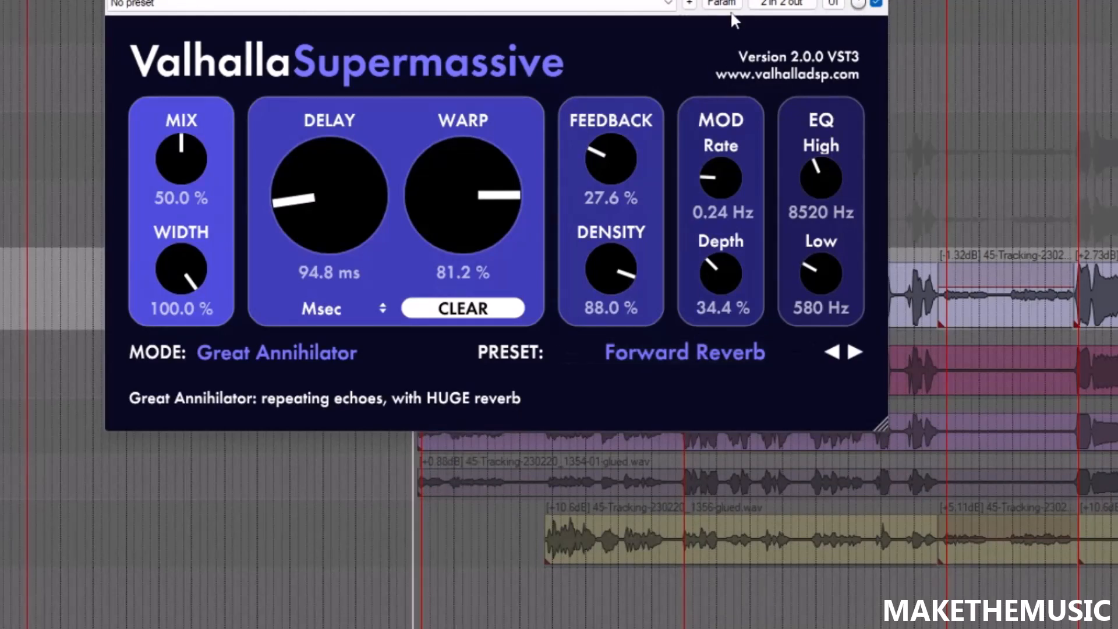
pyautogui.press('F6')
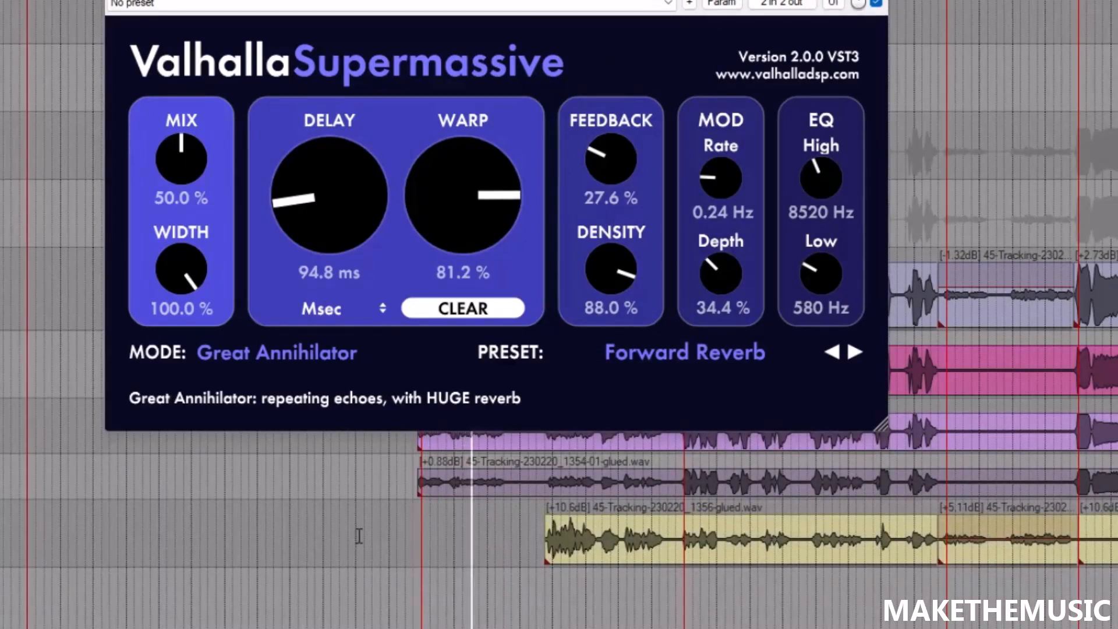
pyautogui.press('space')
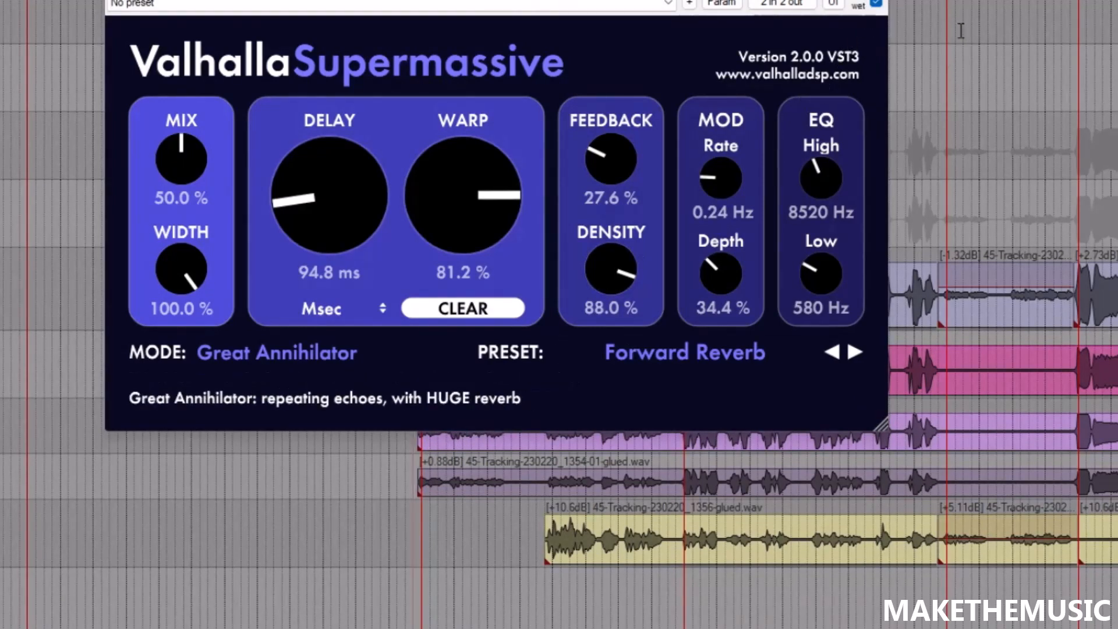
pyautogui.press('space')
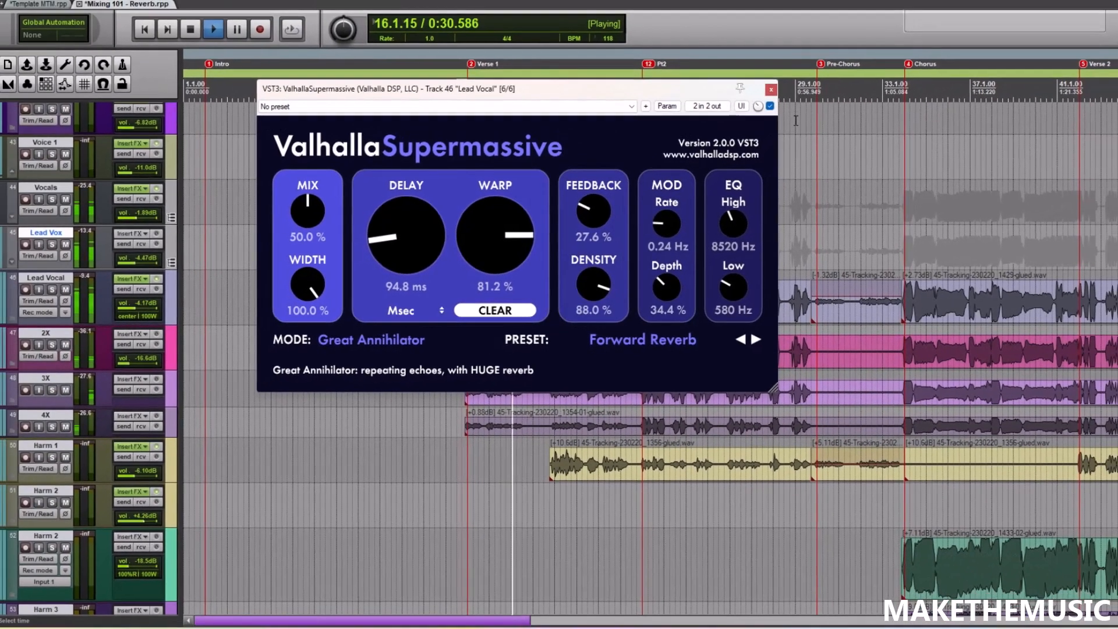
pyautogui.press('space')
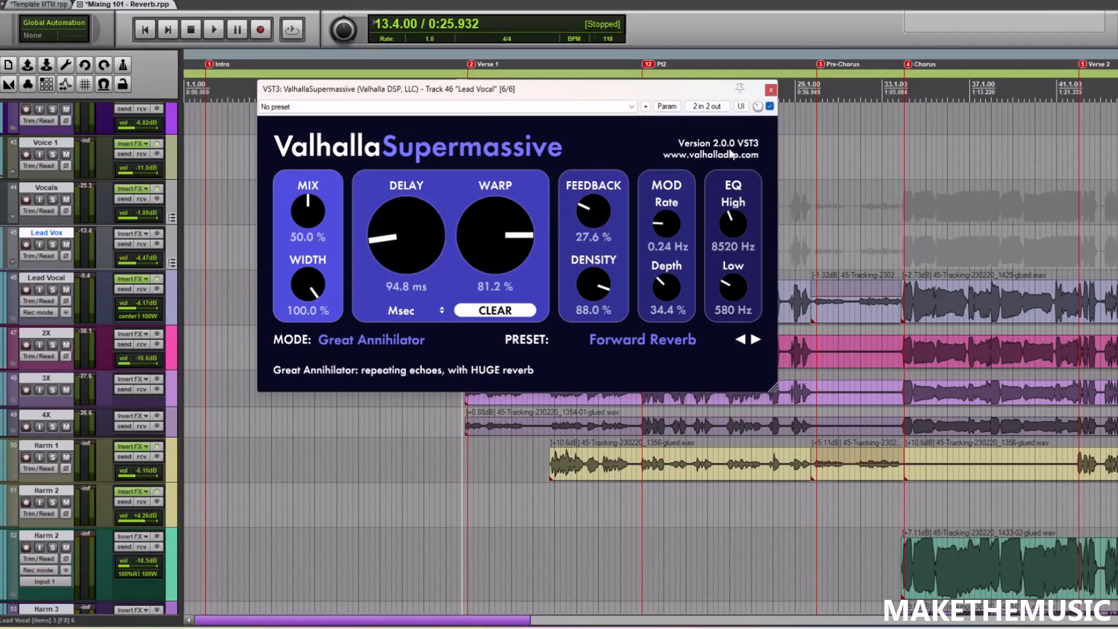
# Step: Close the ValhallaSupermassive window to uncover the vocal tracks
pyautogui.click(770, 89)
pyautogui.scroll(-2, 588, 184)
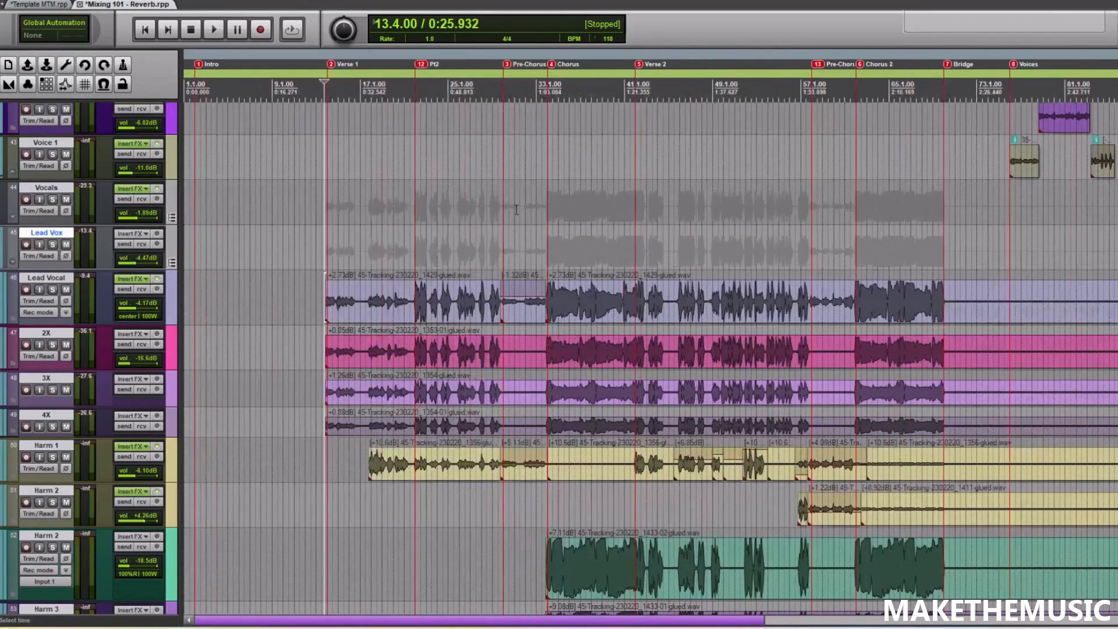
pyautogui.scroll(3, 518, 205)
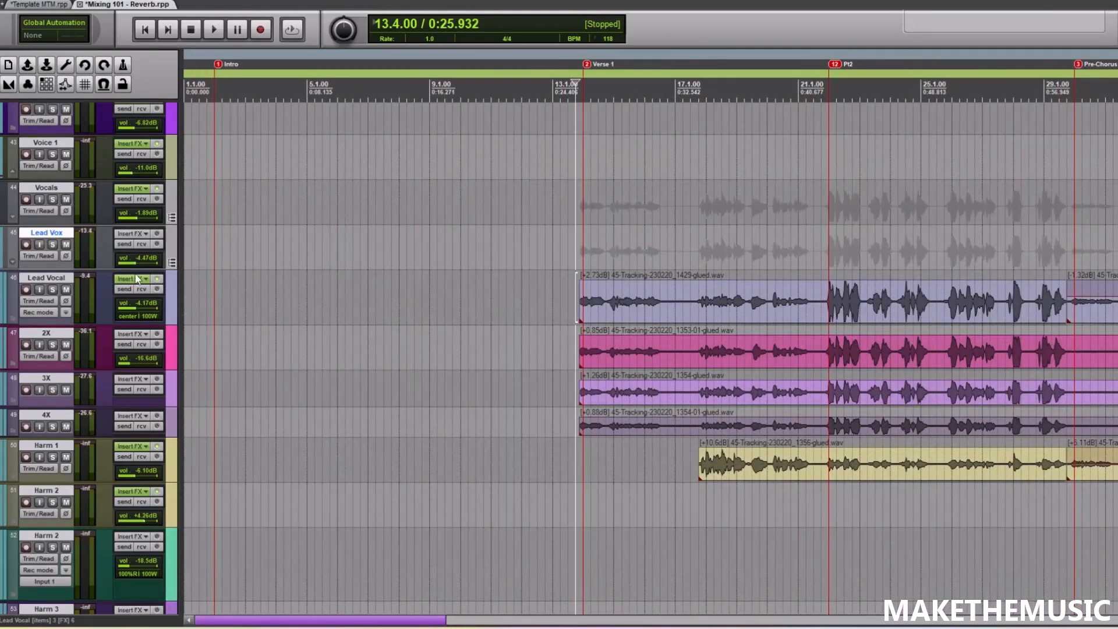
pyautogui.scroll(-2, 327, 270)
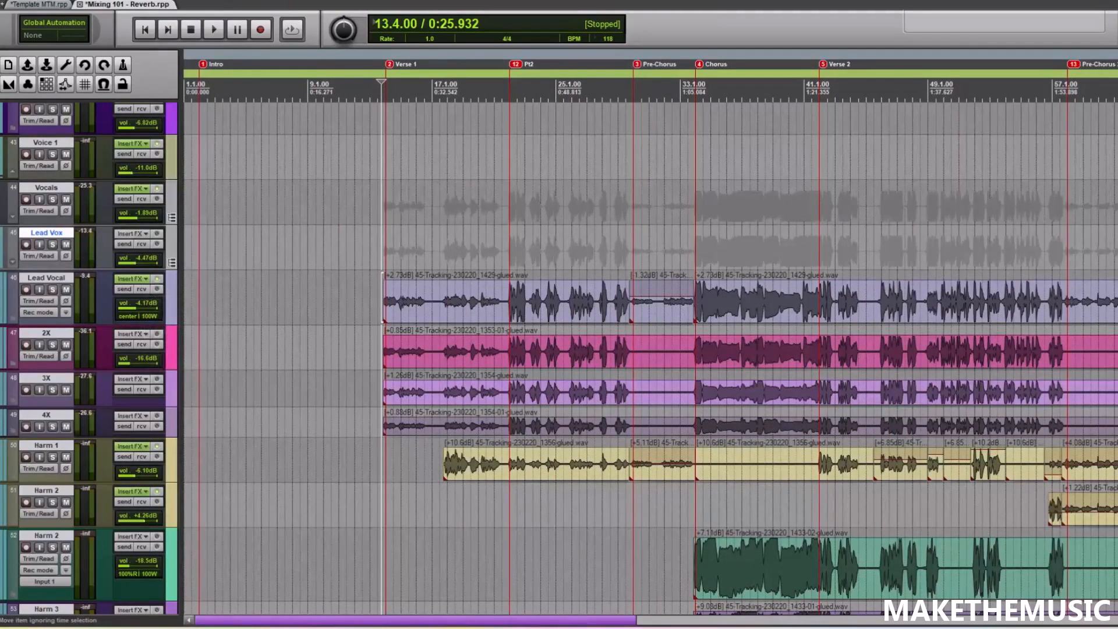
# Step: Solo the Clap Sample track among the drums and place the edit cursor at 21.1.00, just before Pt2
pyautogui.scroll(15, 105, 303)
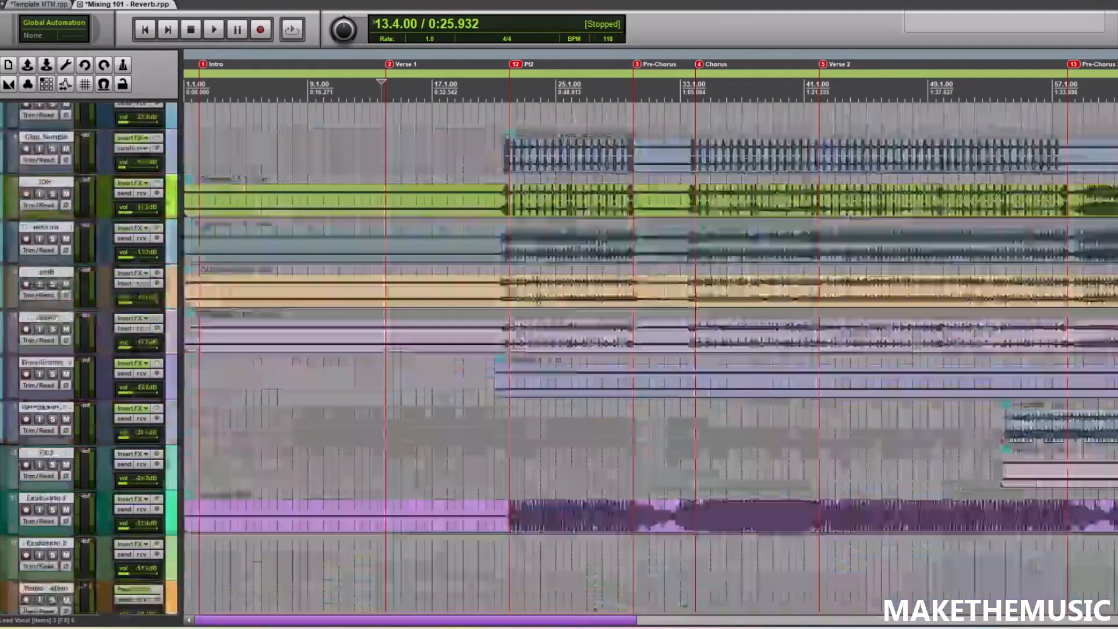
pyautogui.scroll(-3, 476, 183)
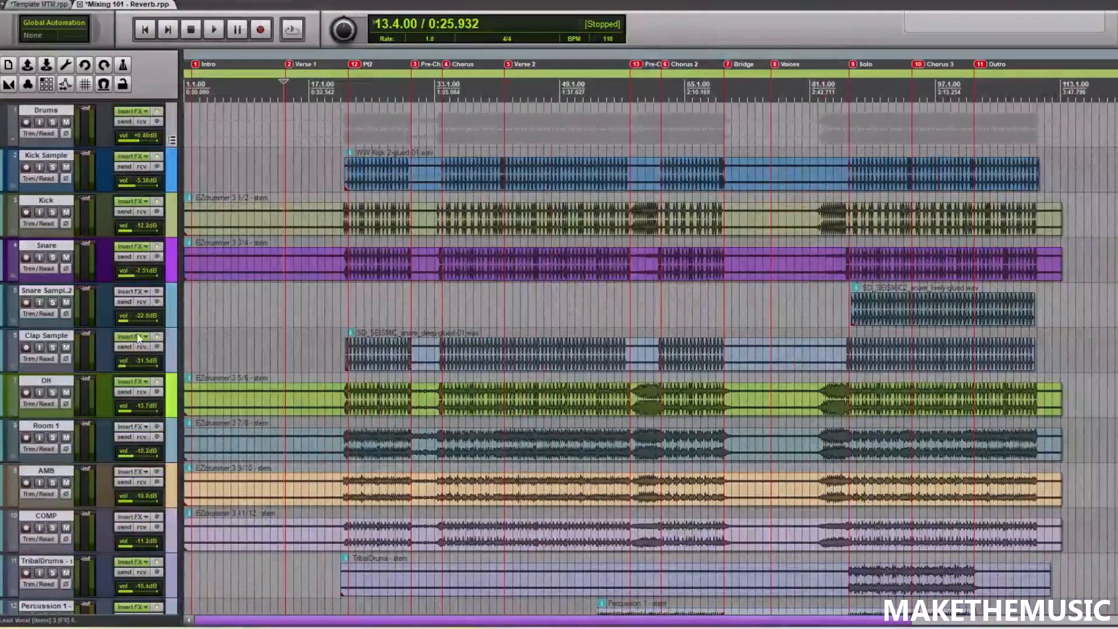
pyautogui.click(53, 347)
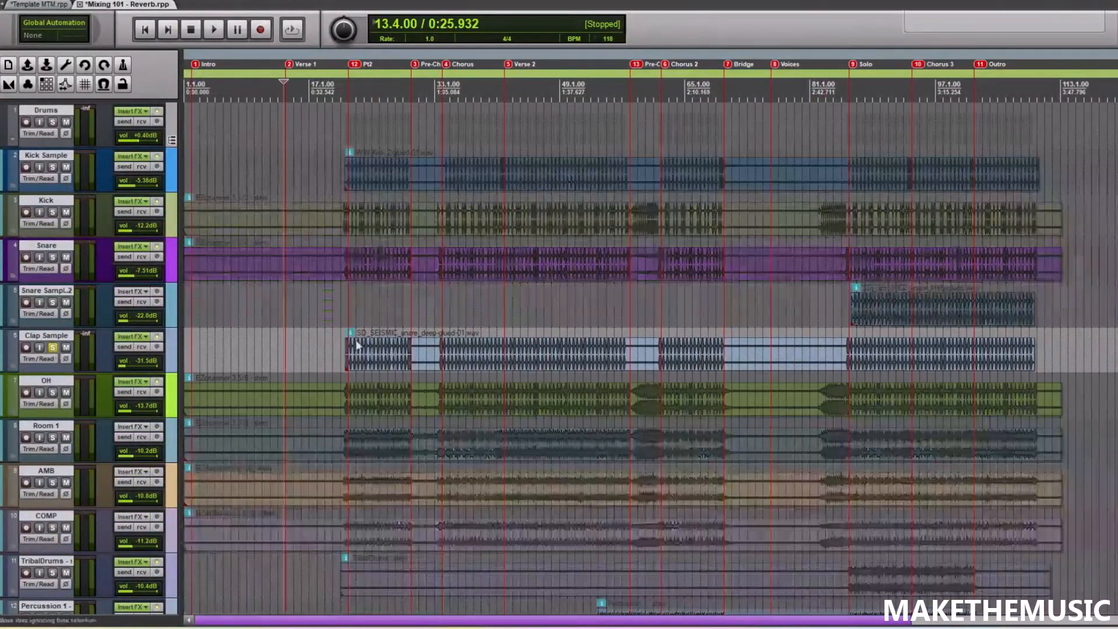
pyautogui.click(356, 320)
pyautogui.scroll(3, 453, 318)
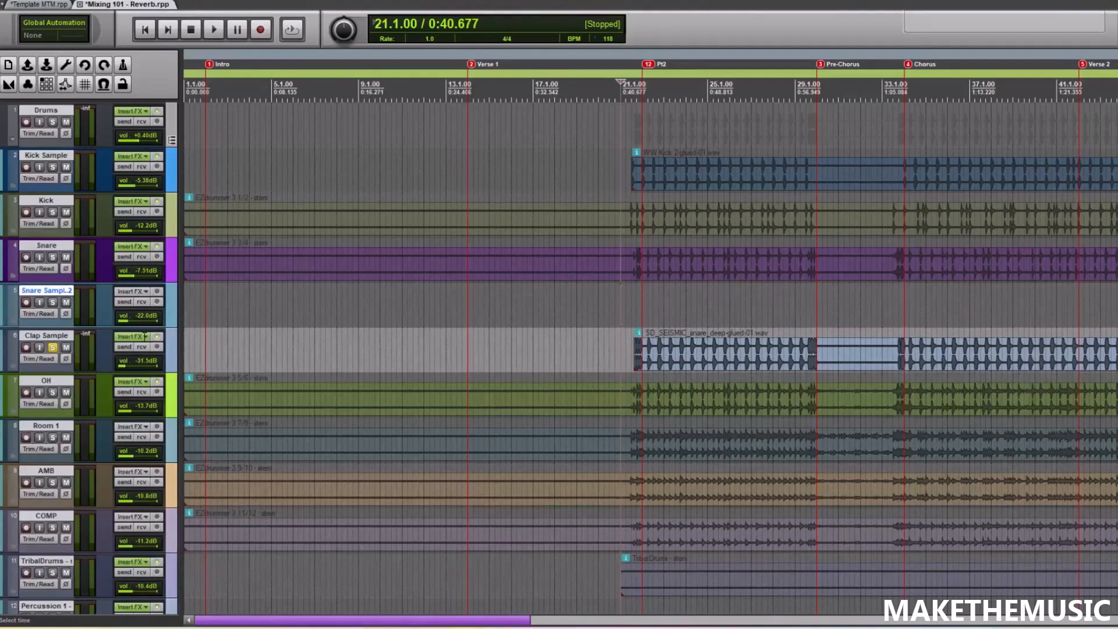
pyautogui.scroll(3, 580, 341)
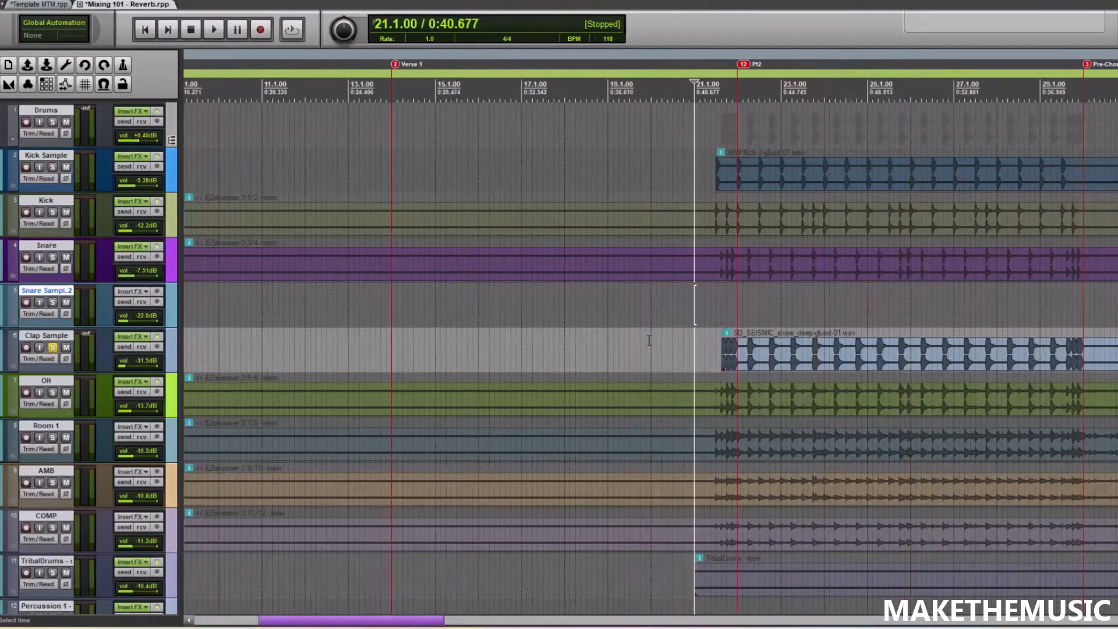
# Step: Open CLA Epic Stereo in the Clap Sample track's effects chain and audition the soloed clap through it
pyautogui.click(127, 338)
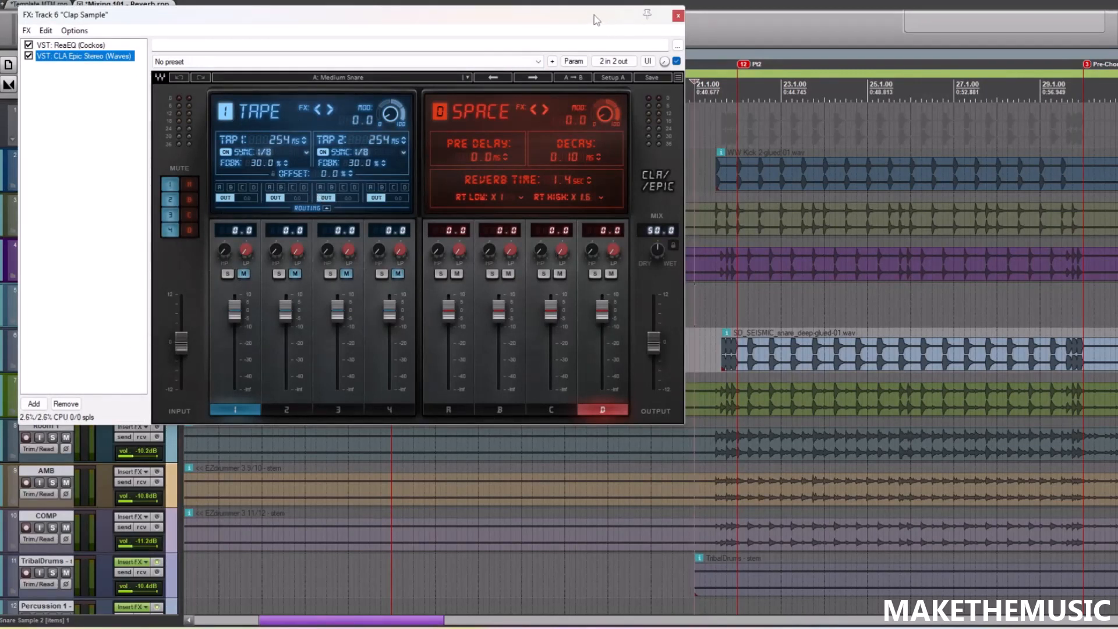
pyautogui.moveTo(595, 21); pyautogui.dragTo(757, 35)
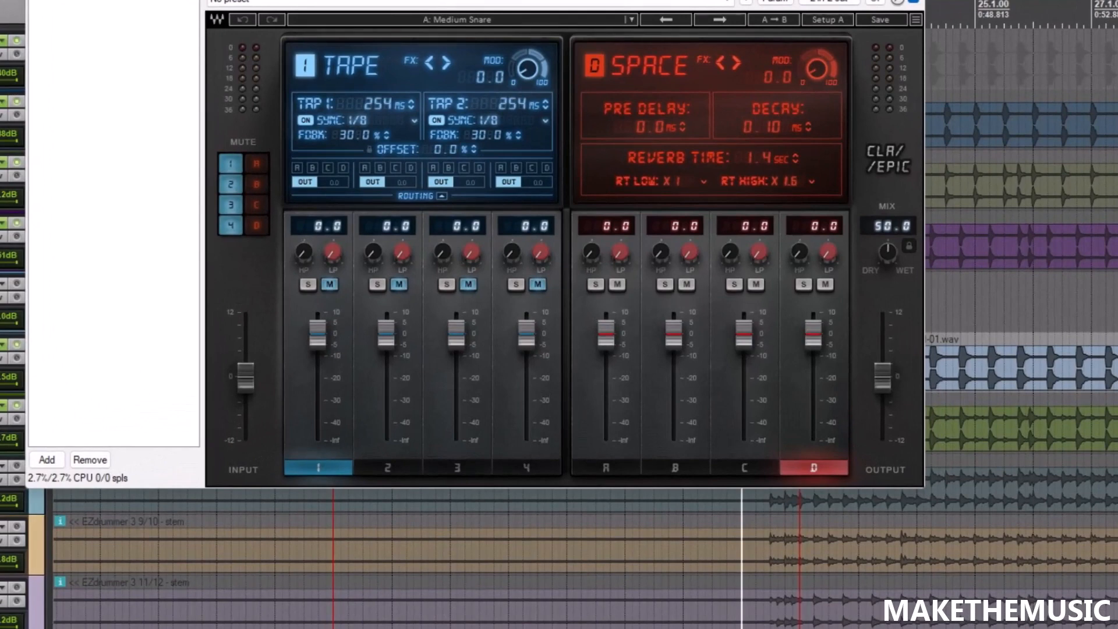
pyautogui.press('space')
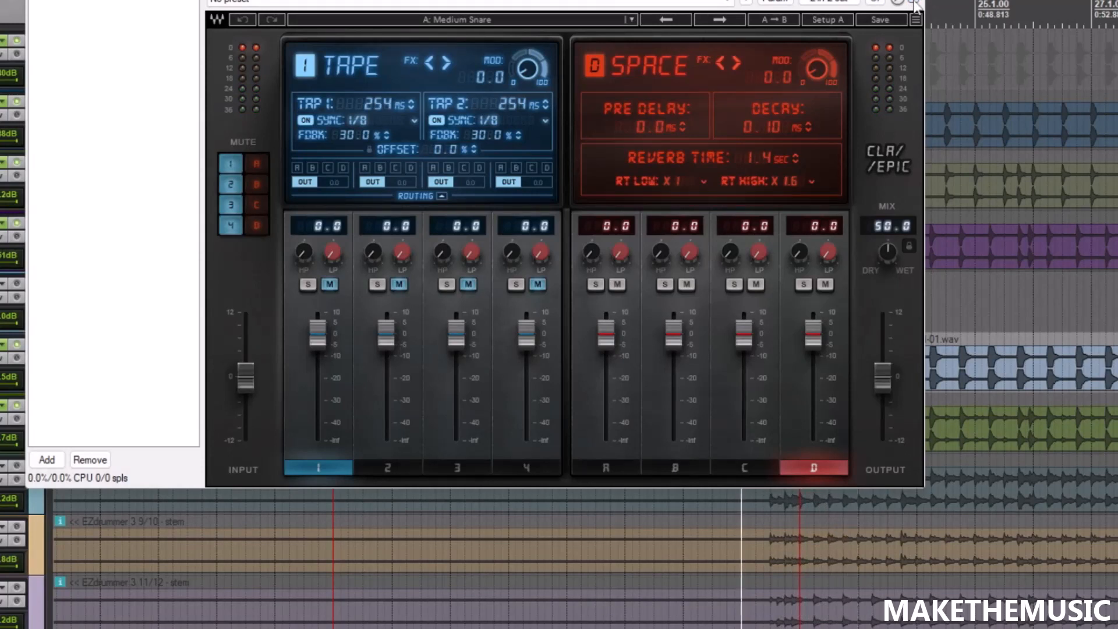
pyautogui.press('space')
# Step: Examine the settings of the Hall, Room, Plate and Space reverbs in CLA Epic Stereo
pyautogui.click(744, 341)
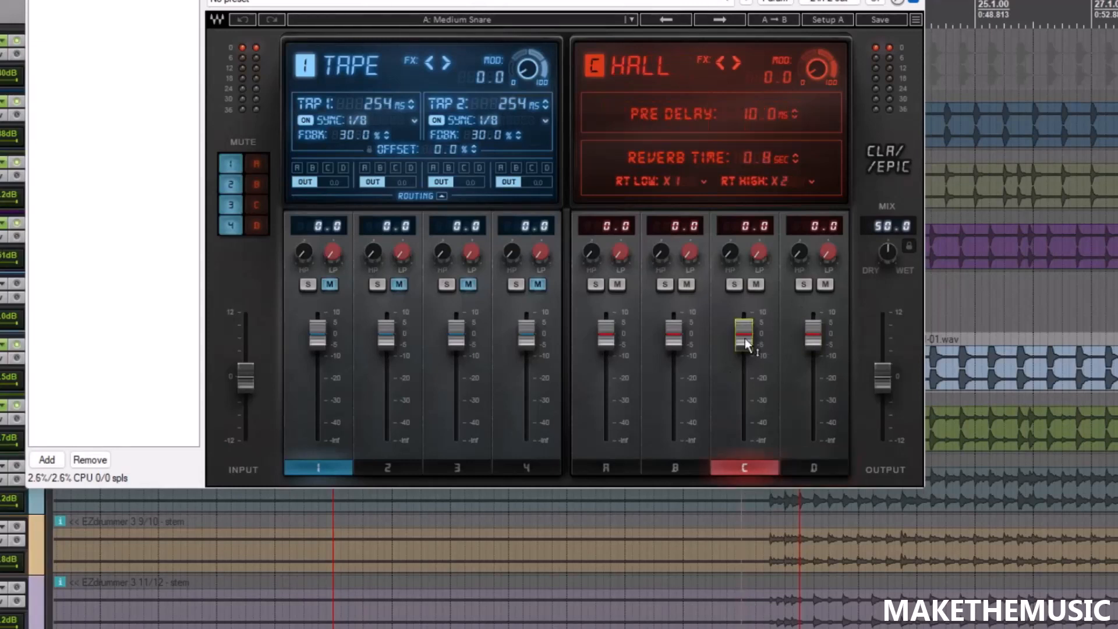
pyautogui.click(674, 332)
pyautogui.click(620, 337)
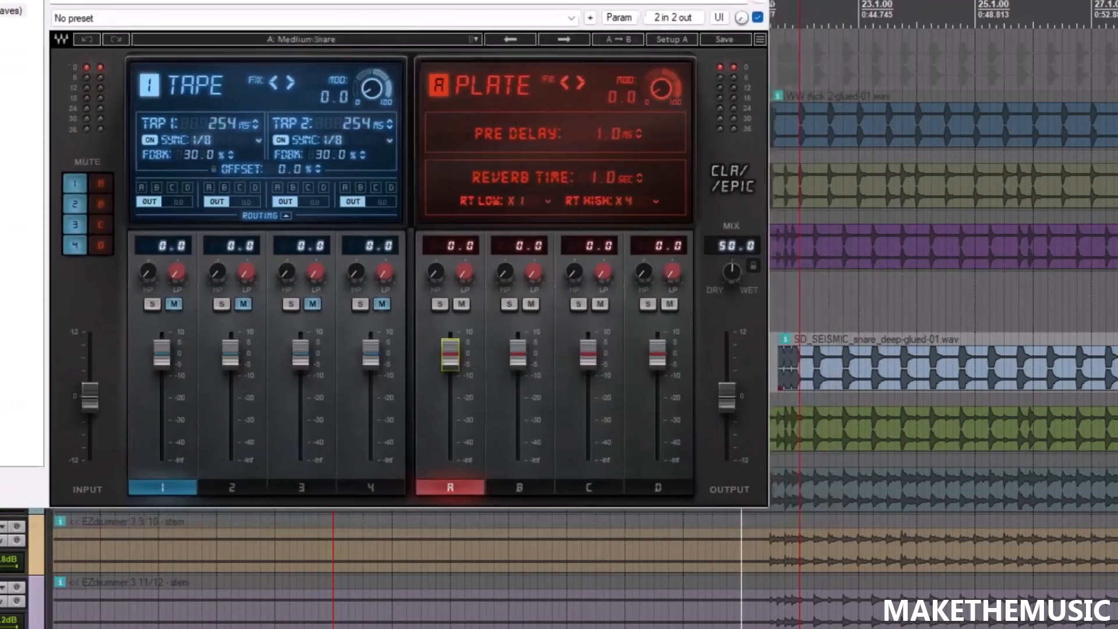
pyautogui.moveTo(582, 2); pyautogui.dragTo(585, 2)
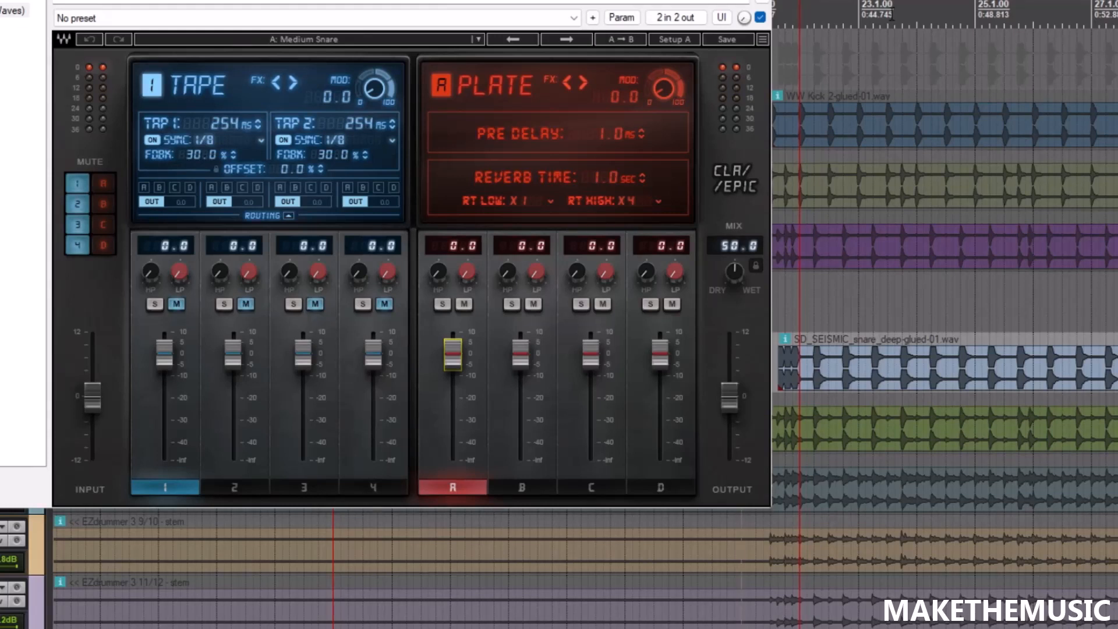
pyautogui.click(593, 364)
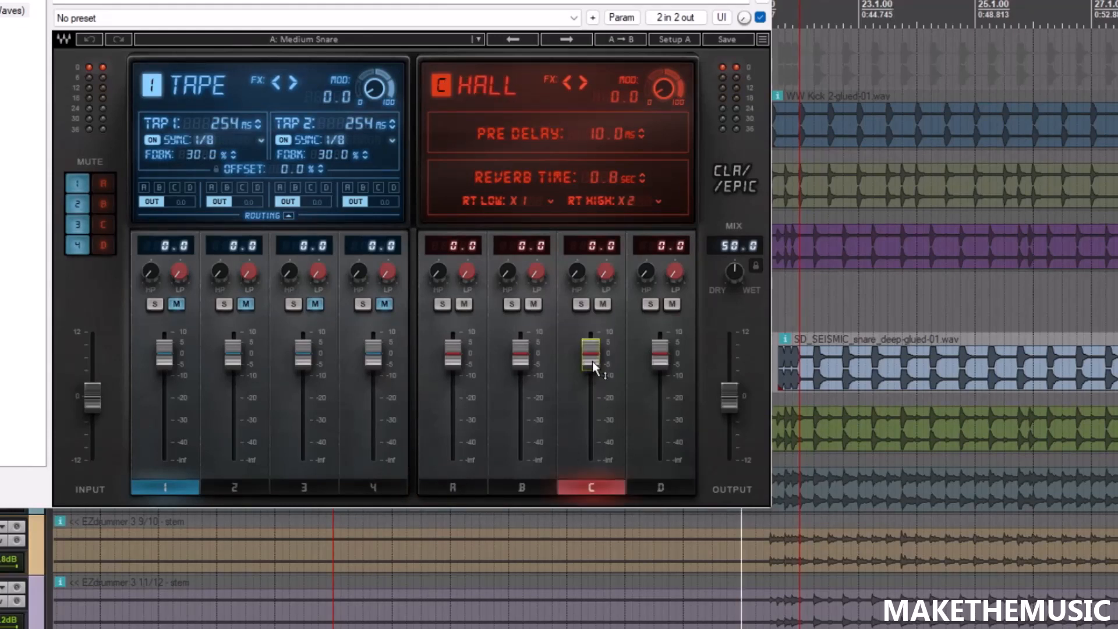
pyautogui.click(527, 362)
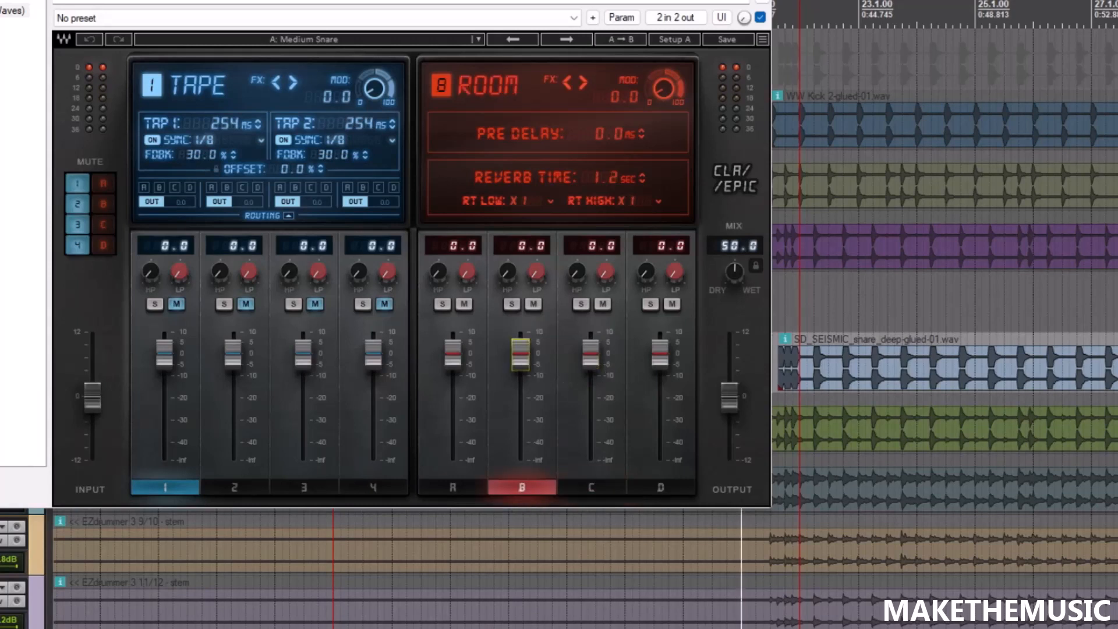
pyautogui.click(662, 349)
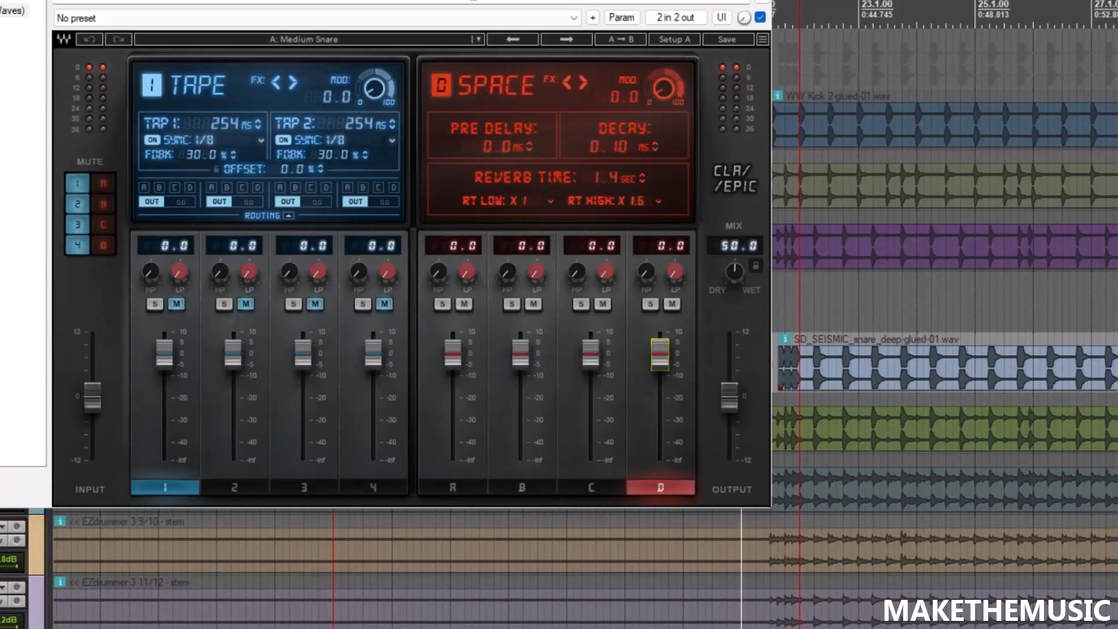
# Step: Raise the Plate reverb's level to 10.0 and set its pre delay to 290.2 ms while playing the soloed clap
pyautogui.moveTo(583, 1); pyautogui.dragTo(683, 0)
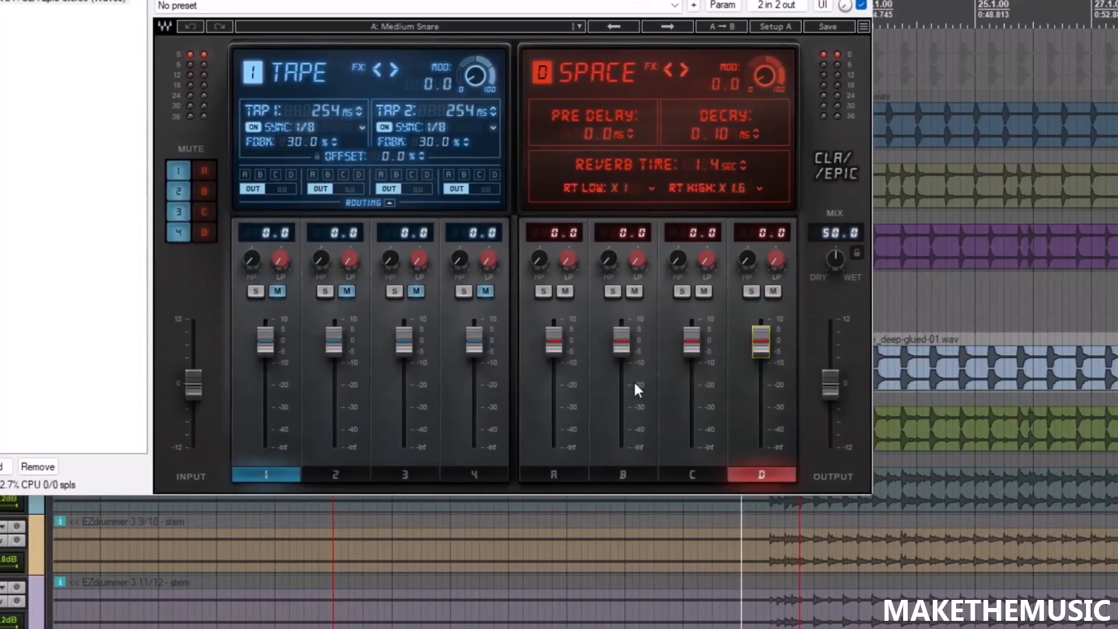
pyautogui.click(552, 335)
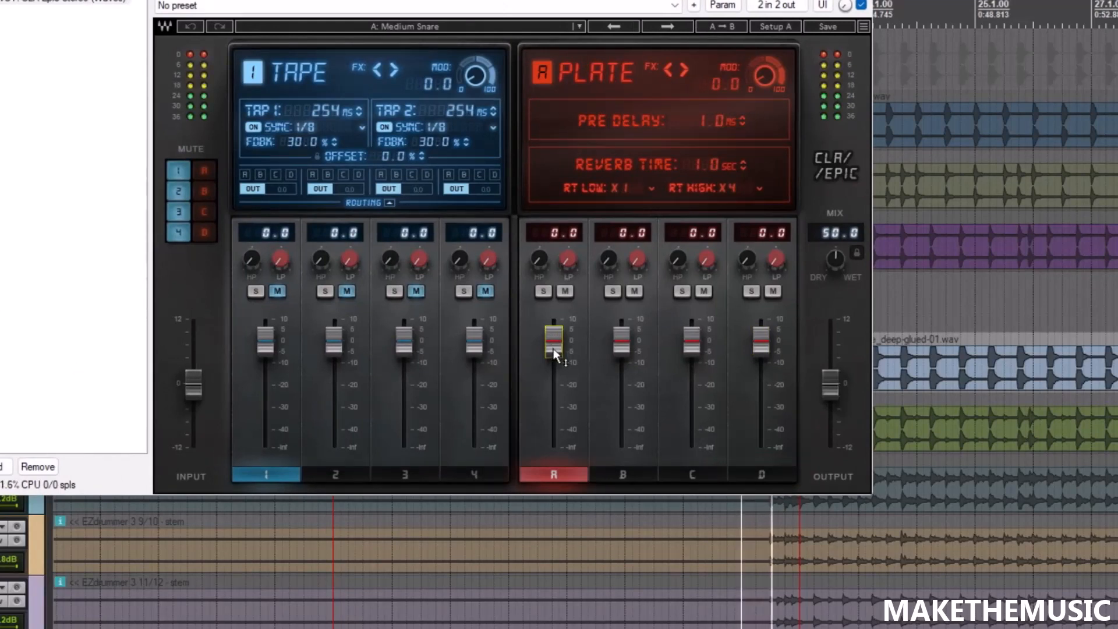
pyautogui.moveTo(553, 349); pyautogui.dragTo(553, 326)
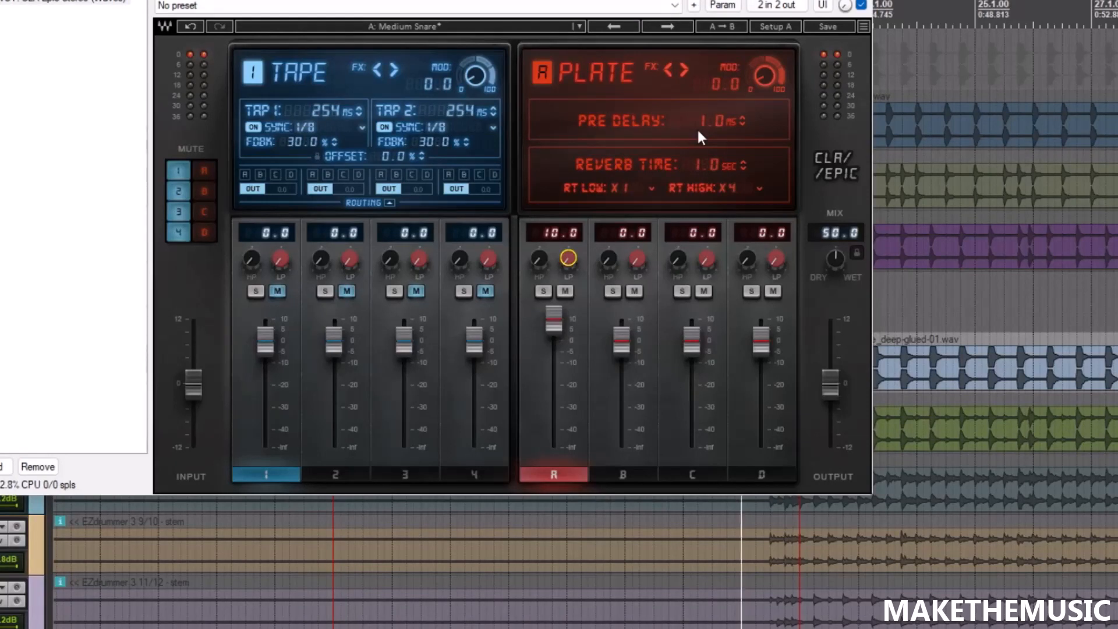
pyautogui.press('space')
pyautogui.moveTo(707, 124); pyautogui.dragTo(707, 82)
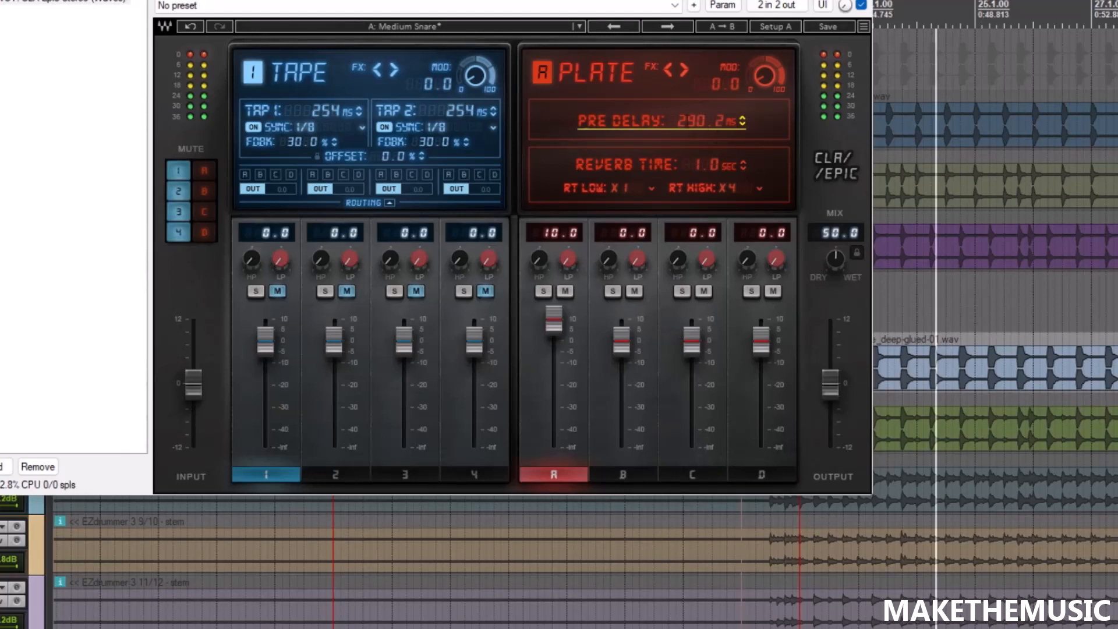
# Step: Lower the Plate reverb's pre delay, and set the reverb levels to -0.2 for Plate and -2.3 for Room
pyautogui.moveTo(676, 142); pyautogui.dragTo(677, 192)
pyautogui.moveTo(552, 320); pyautogui.dragTo(553, 343)
pyautogui.click(621, 340)
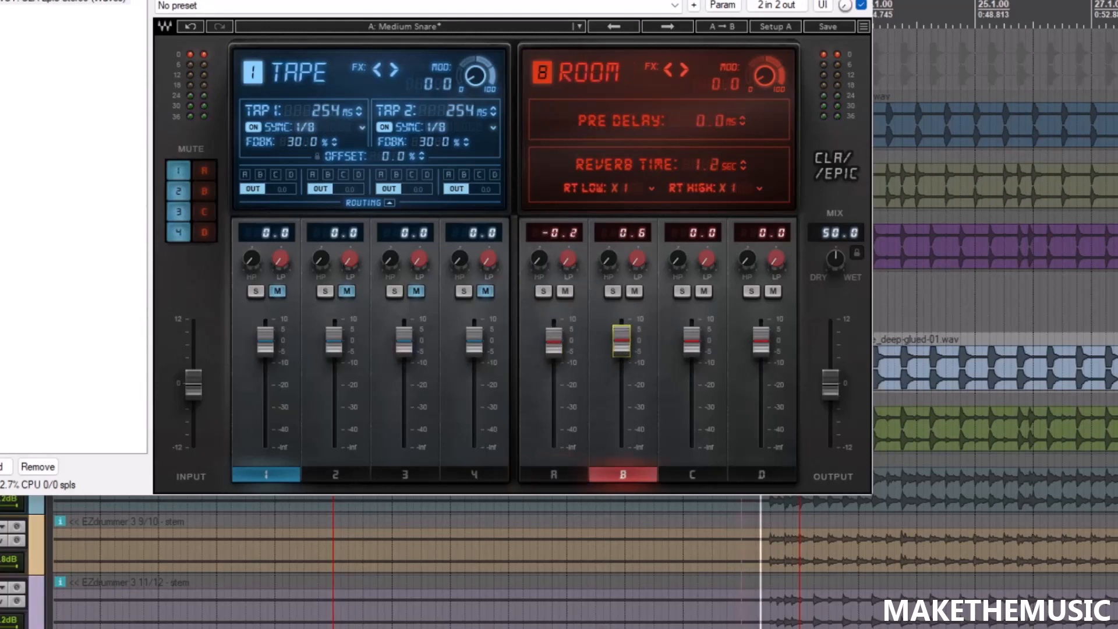
pyautogui.moveTo(622, 341)
pyautogui.mouseDown()
pyautogui.moveTo(621, 320)
pyautogui.moveTo(621, 348)
pyautogui.mouseUp()
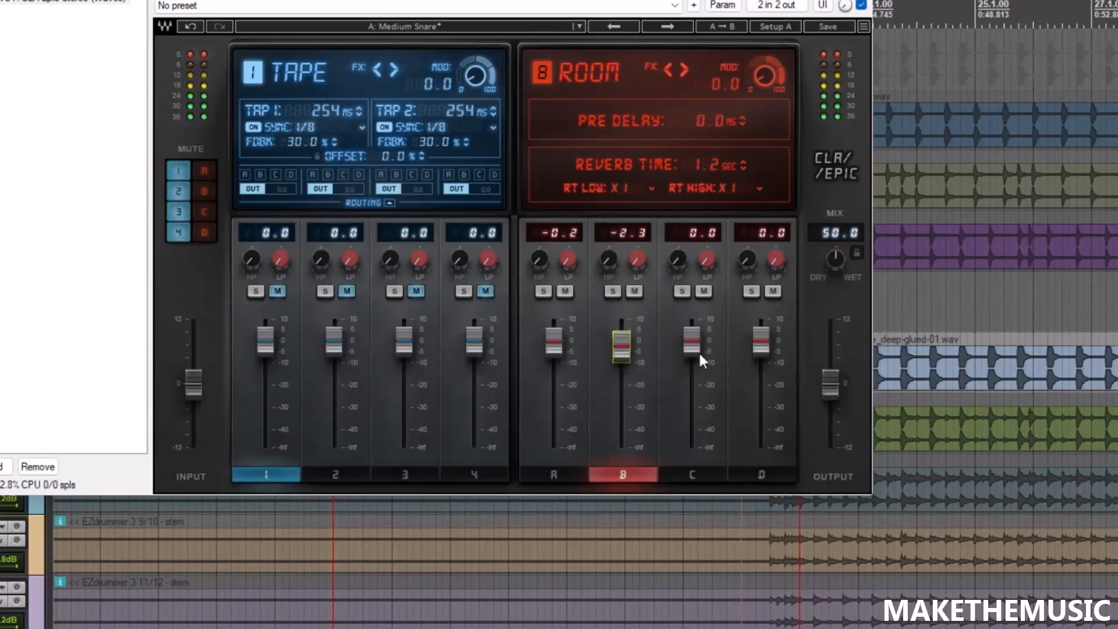
# Step: Audition the Hall reverb on the clap with its level raised to 10.0, and bring the level back down to -0.1
pyautogui.click(692, 336)
pyautogui.moveTo(692, 337); pyautogui.dragTo(692, 319)
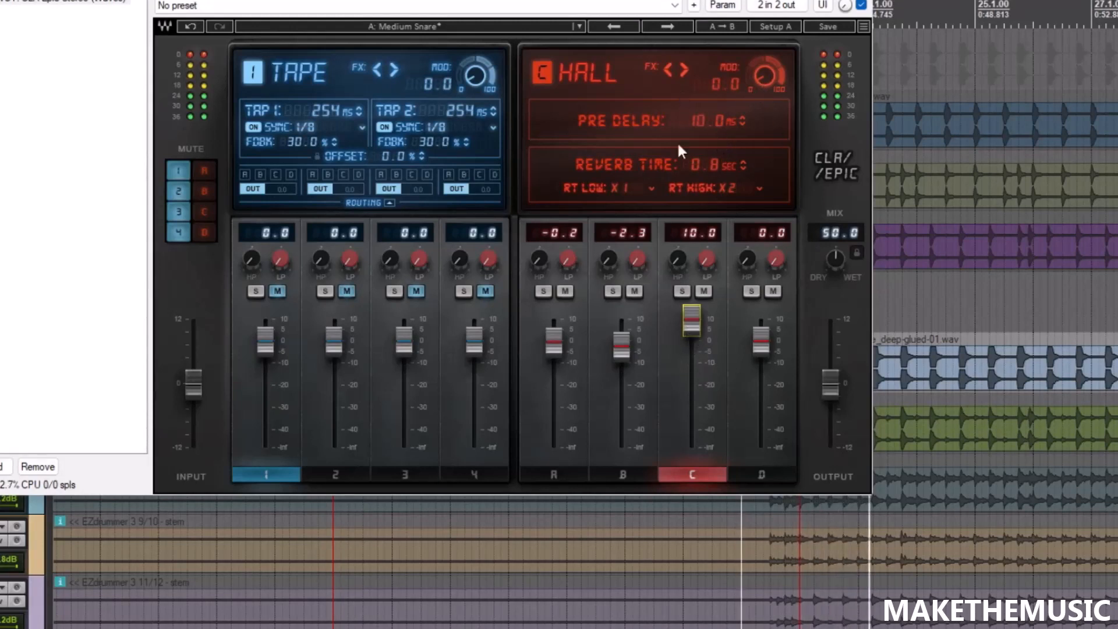
pyautogui.moveTo(692, 319); pyautogui.dragTo(691, 344)
# Step: Raise the Space reverb's level to 10.0 and audition it fully wet at a mix of 100.0 before setting the mix to 50.4
pyautogui.moveTo(762, 344); pyautogui.dragTo(761, 319)
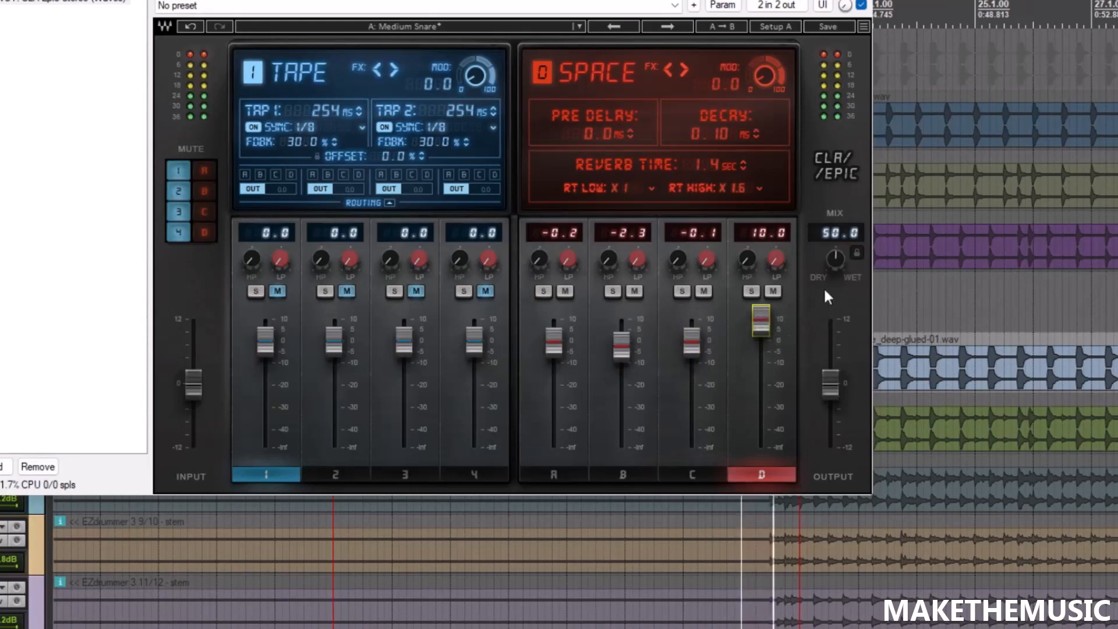
pyautogui.moveTo(836, 258); pyautogui.dragTo(835, 208)
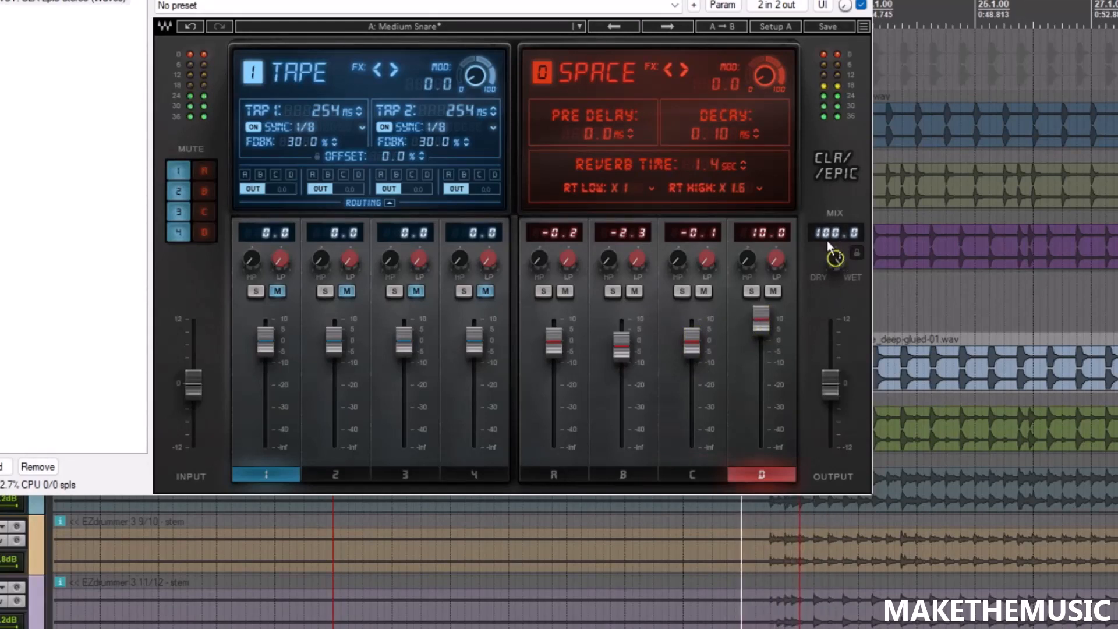
pyautogui.moveTo(835, 258); pyautogui.dragTo(835, 305)
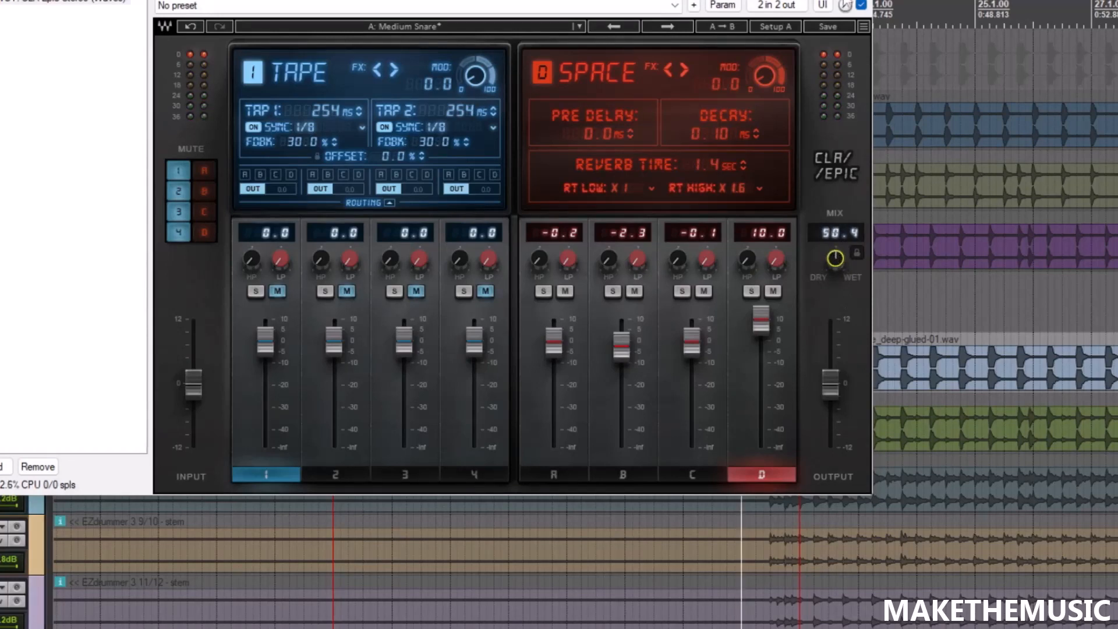